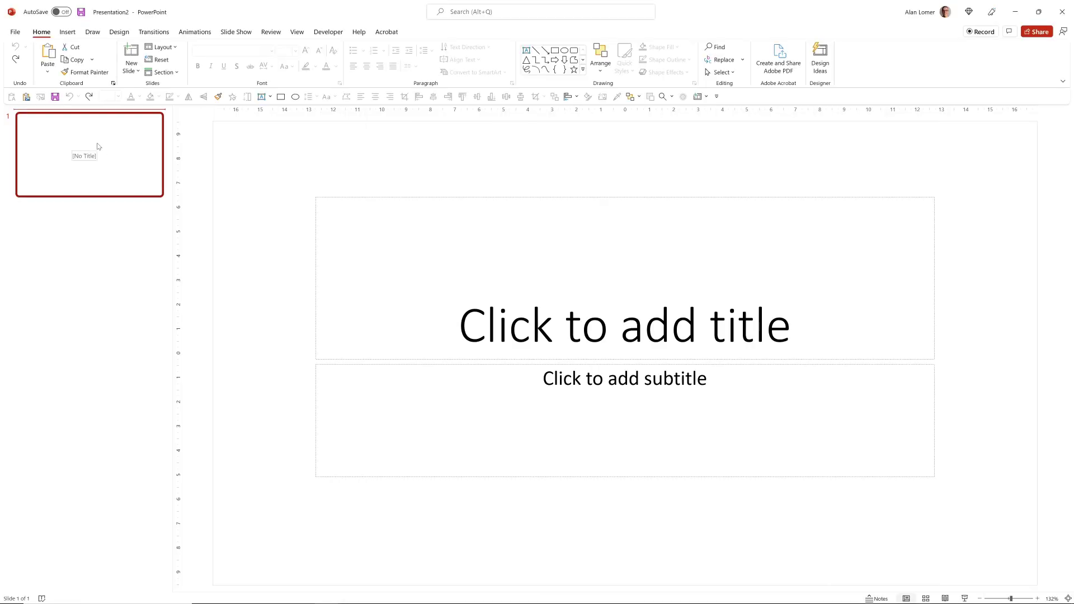
# - Replace the empty title slide with the three gradient slides pasted with Keep Source Formatting
pyautogui.press('Delete')
pyautogui.rightClick(98, 147)
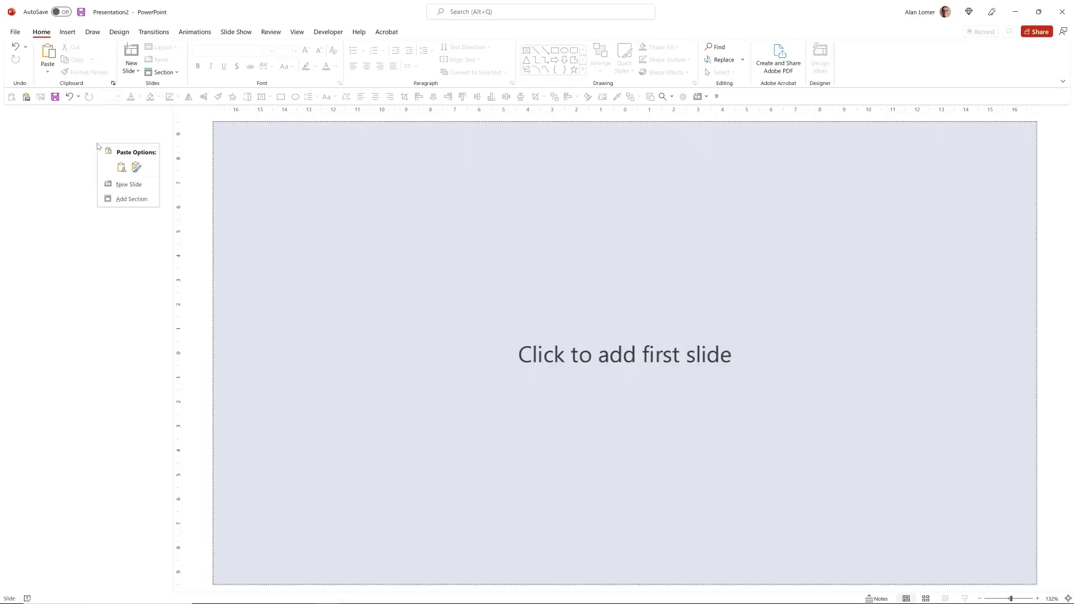
pyautogui.click(135, 172)
# - Paste the white 'greatest glory in living' quote text box onto slide 1
pyautogui.rightClick(360, 198)
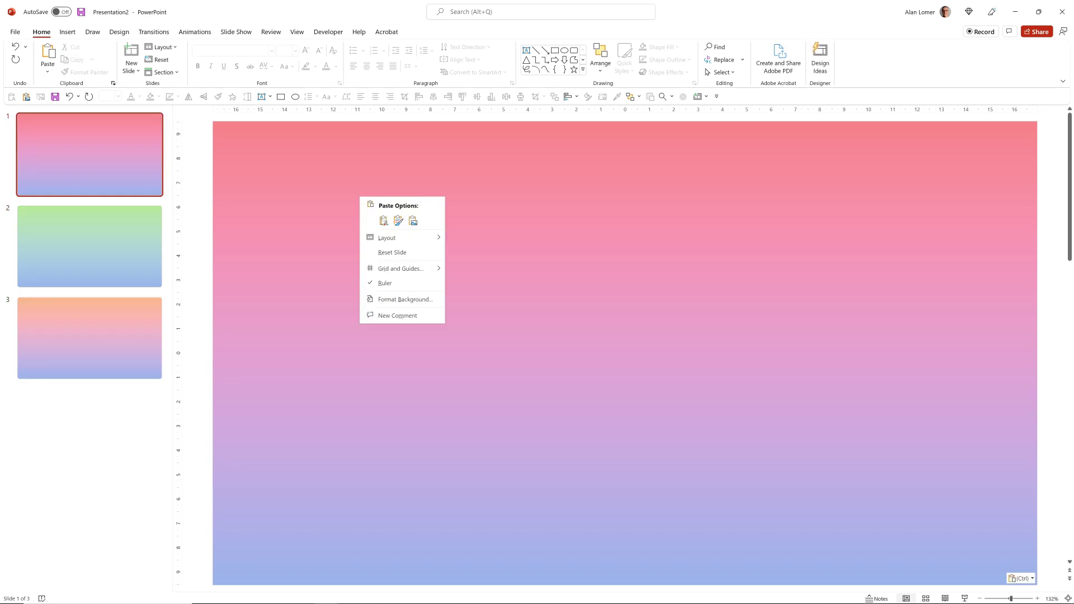
pyautogui.click(399, 305)
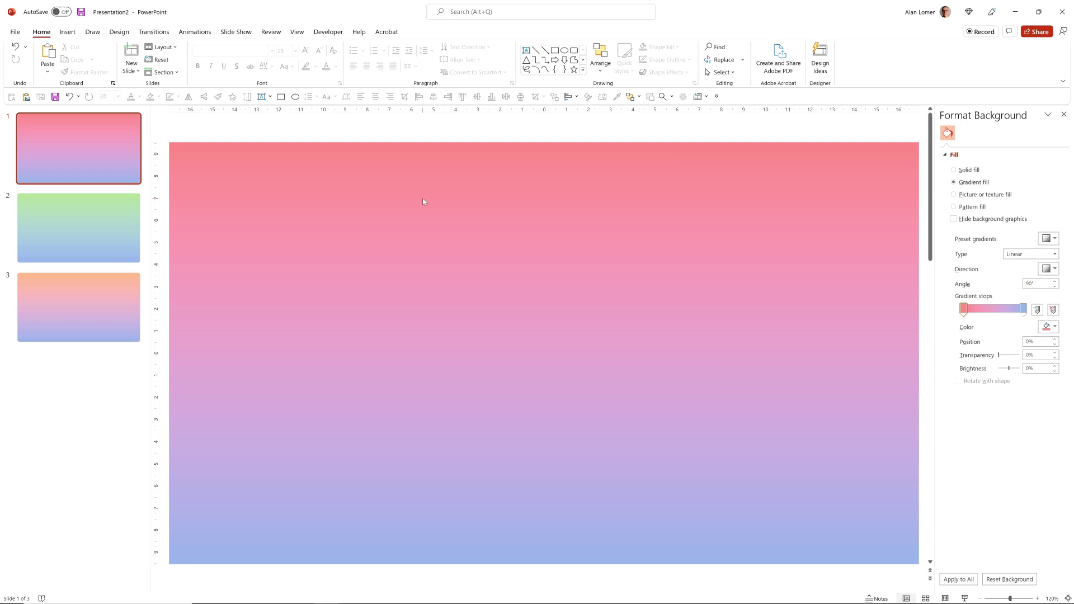
pyautogui.hotkey('ctrl', 'v')
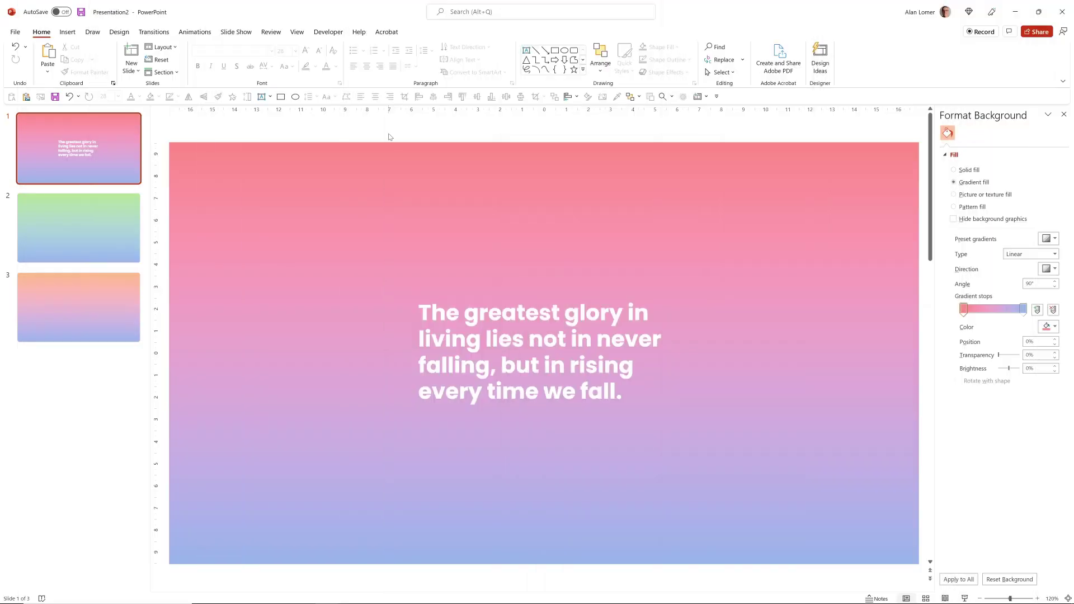
# - Draw a small blue parallelogram to the left of the quote on slide 1
pyautogui.click(584, 71)
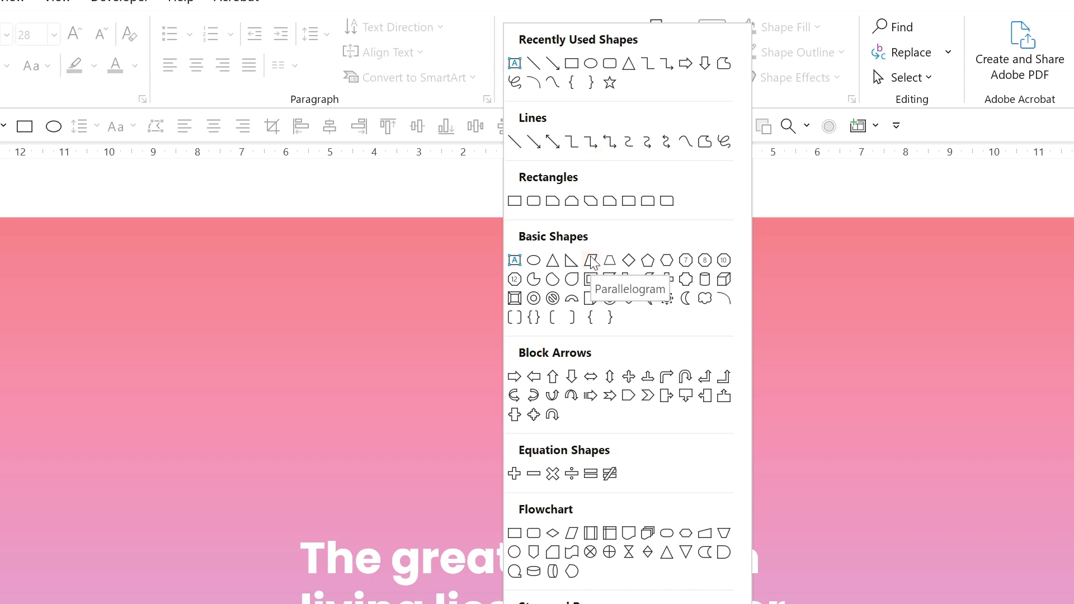
pyautogui.click(593, 261)
pyautogui.moveTo(68, 464); pyautogui.dragTo(218, 576)
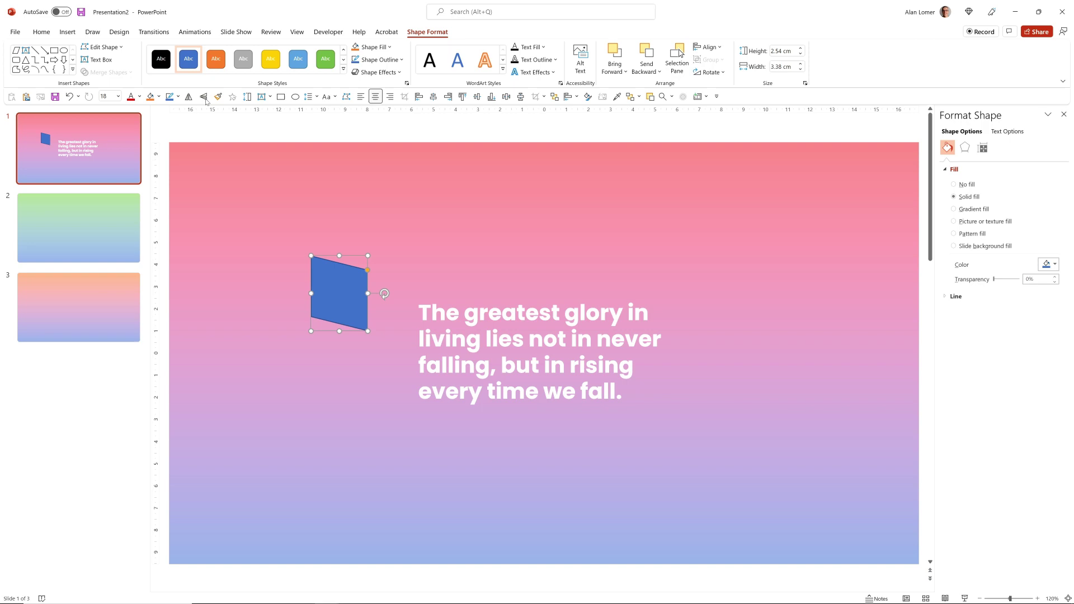
# - Flip the parallelogram vertically, enlarge it to about 14.71 × 11.07 cm over the quote, and reduce its slant
pyautogui.click(205, 99)
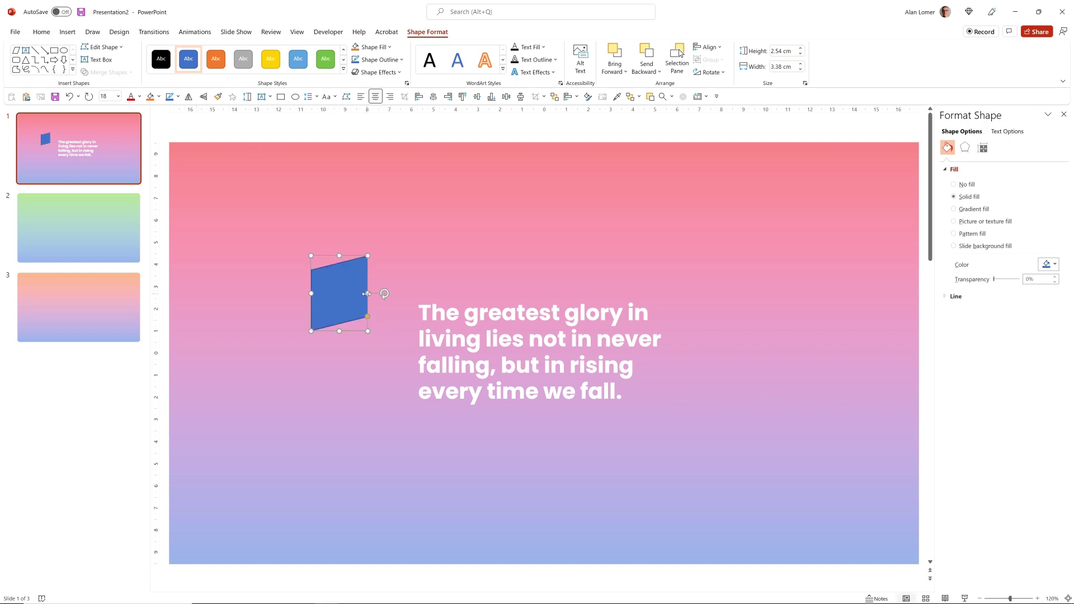
pyautogui.moveTo(366, 293); pyautogui.dragTo(460, 293)
pyautogui.moveTo(387, 332); pyautogui.dragTo(398, 434)
pyautogui.moveTo(397, 312); pyautogui.dragTo(546, 323)
pyautogui.moveTo(608, 349); pyautogui.dragTo(706, 349)
pyautogui.moveTo(459, 349); pyautogui.dragTo(367, 349)
pyautogui.moveTo(536, 261); pyautogui.dragTo(536, 215)
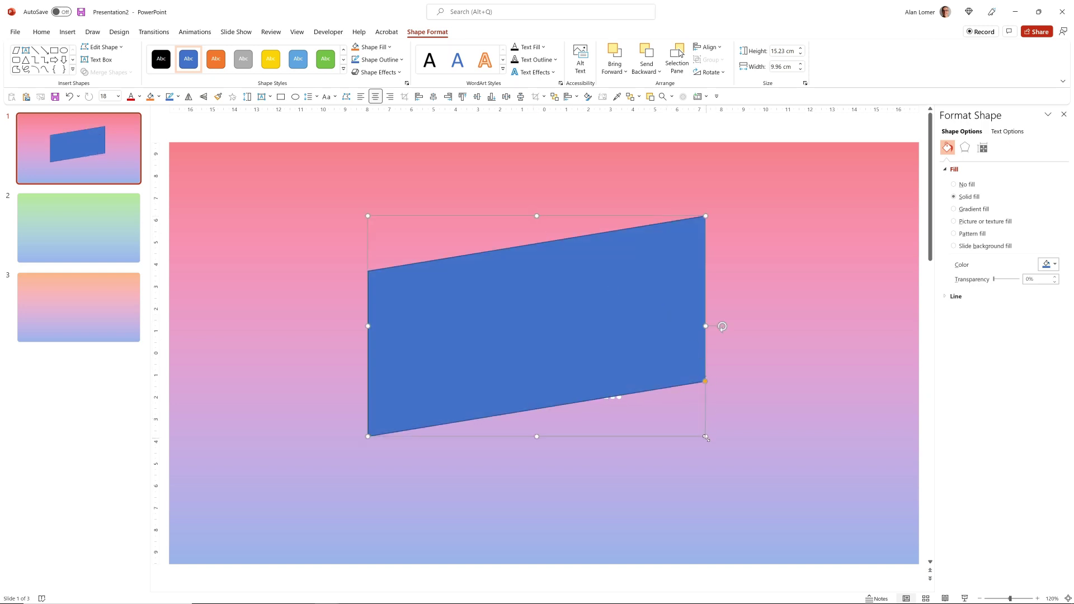
pyautogui.moveTo(705, 436); pyautogui.dragTo(694, 461)
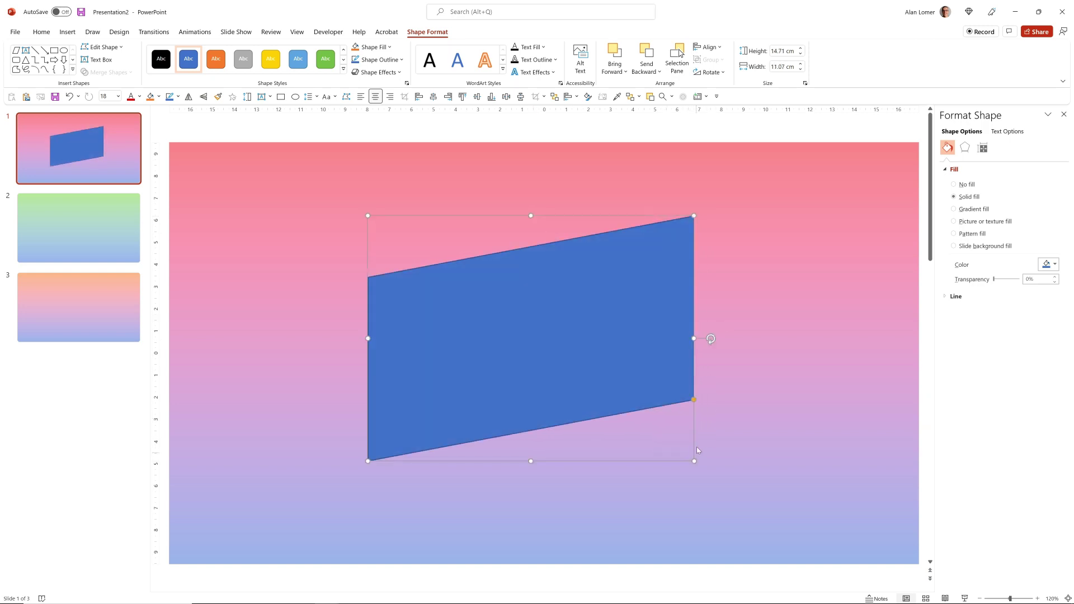
pyautogui.moveTo(695, 403); pyautogui.dragTo(695, 420)
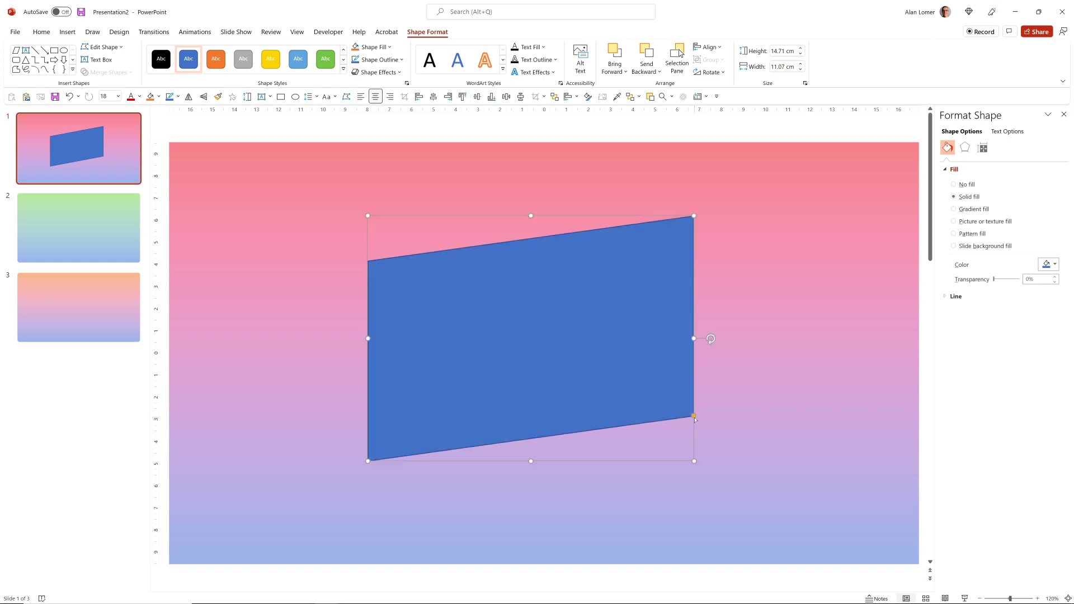
# - Give the parallelogram no fill and a white 10 pt outline
pyautogui.click(966, 185)
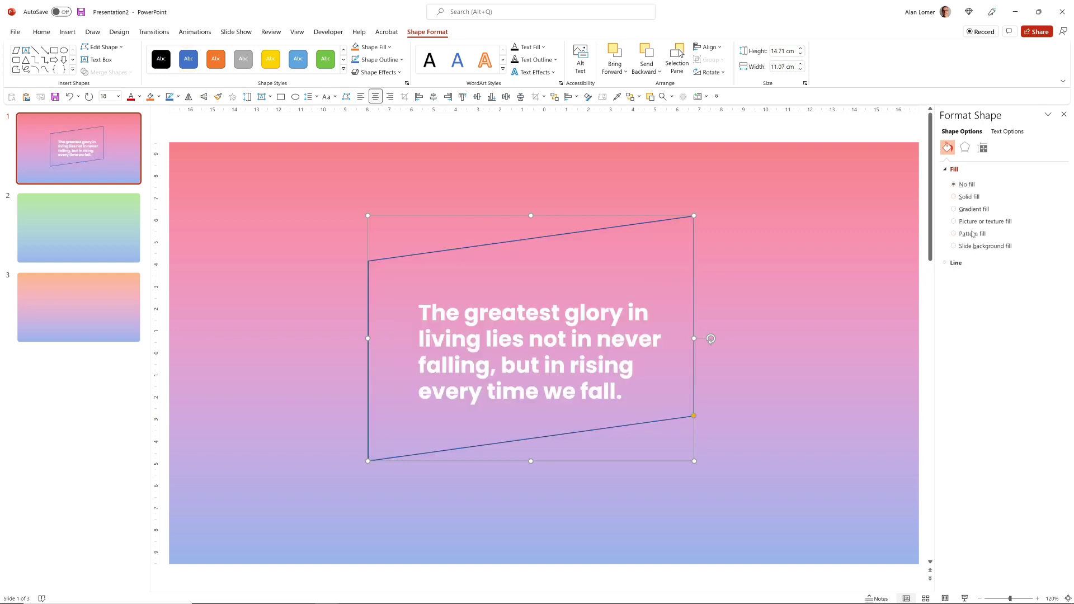
pyautogui.click(953, 262)
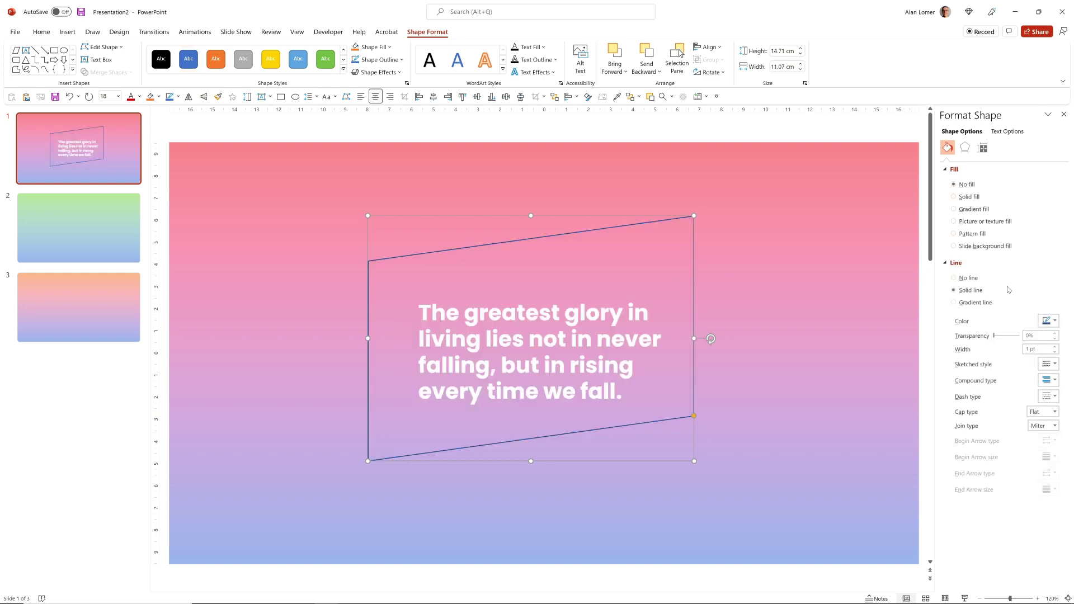
pyautogui.click(1045, 321)
pyautogui.click(996, 347)
pyautogui.moveTo(1044, 349); pyautogui.dragTo(1014, 350)
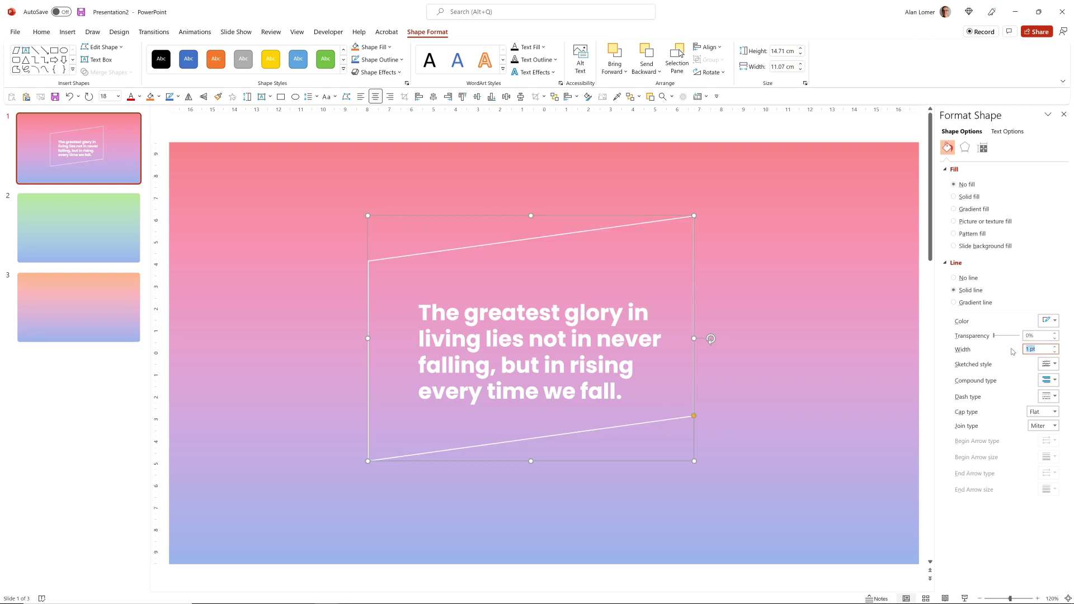
pyautogui.write('10')
pyautogui.press('Return')
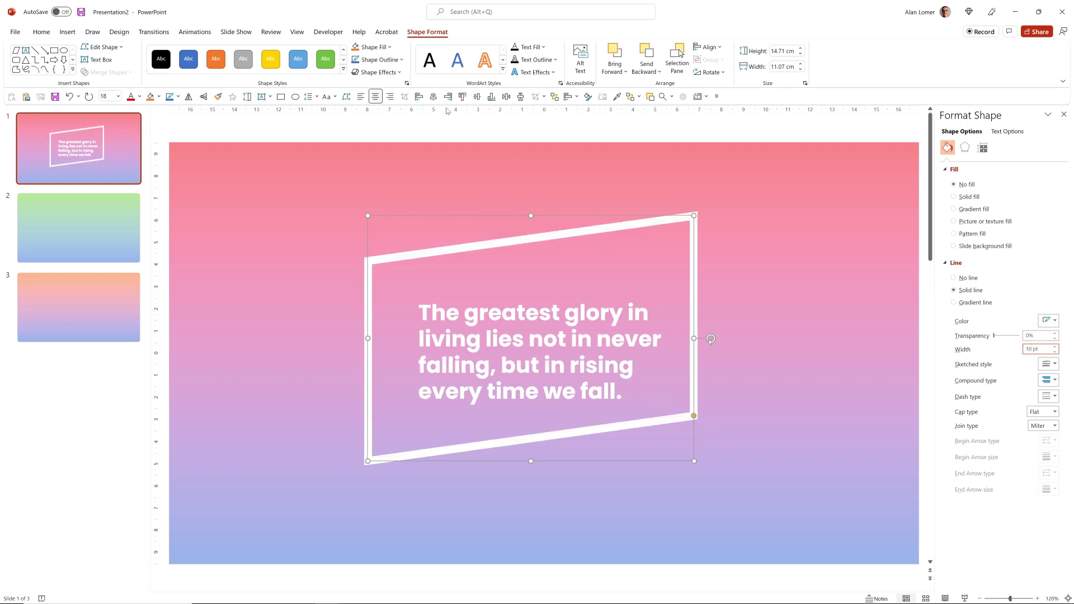
# - Center the frame horizontally and vertically on the slide
pyautogui.click(433, 96)
pyautogui.click(477, 96)
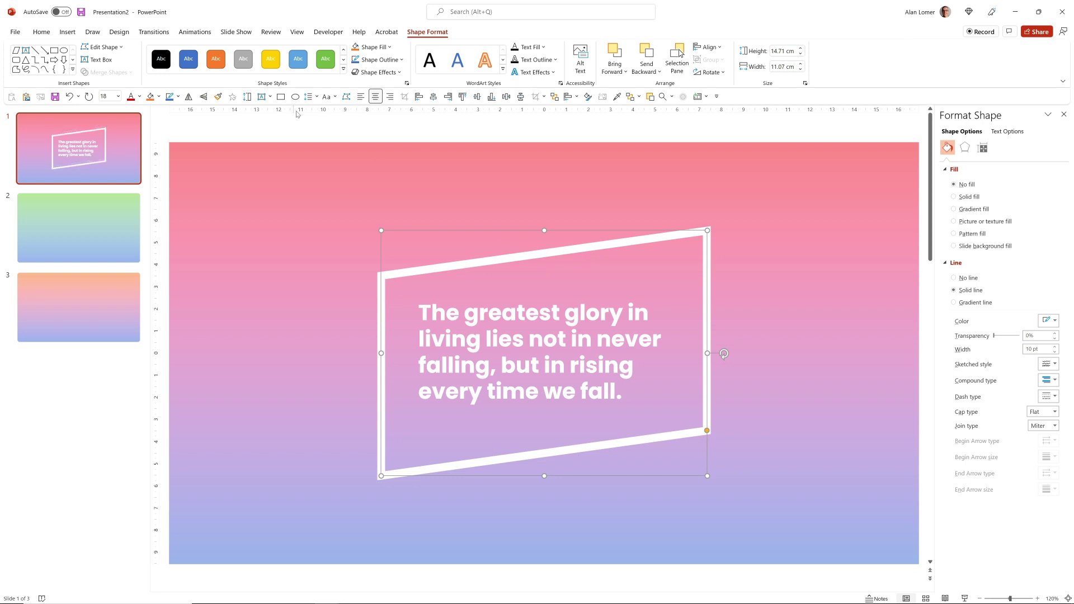
pyautogui.click(484, 130)
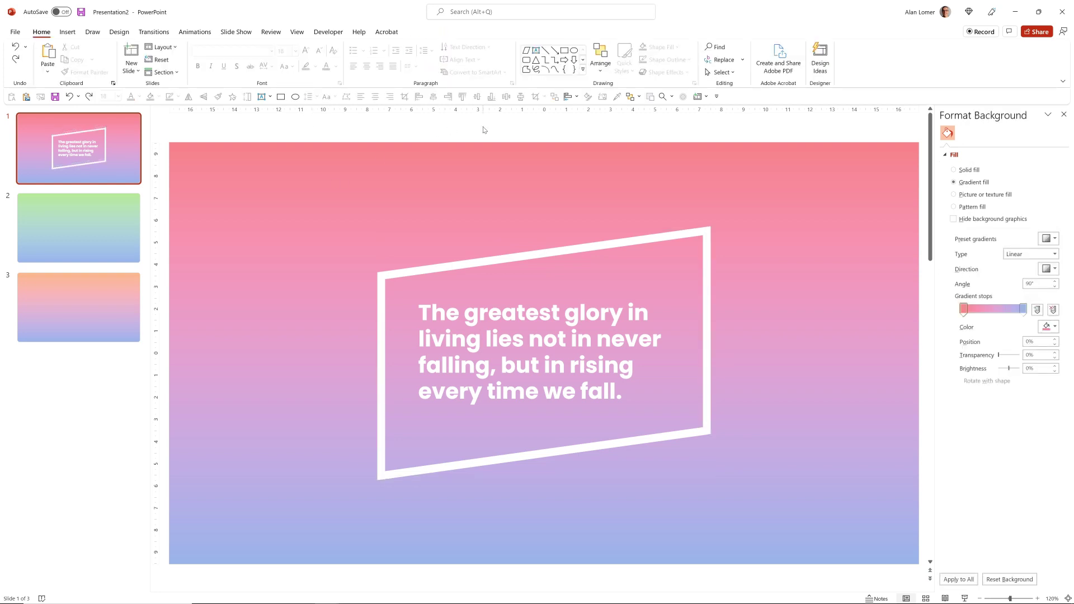
# - Add a text box above the frame containing an opening quote mark
pyautogui.click(535, 51)
pyautogui.moveTo(394, 170); pyautogui.dragTo(468, 207)
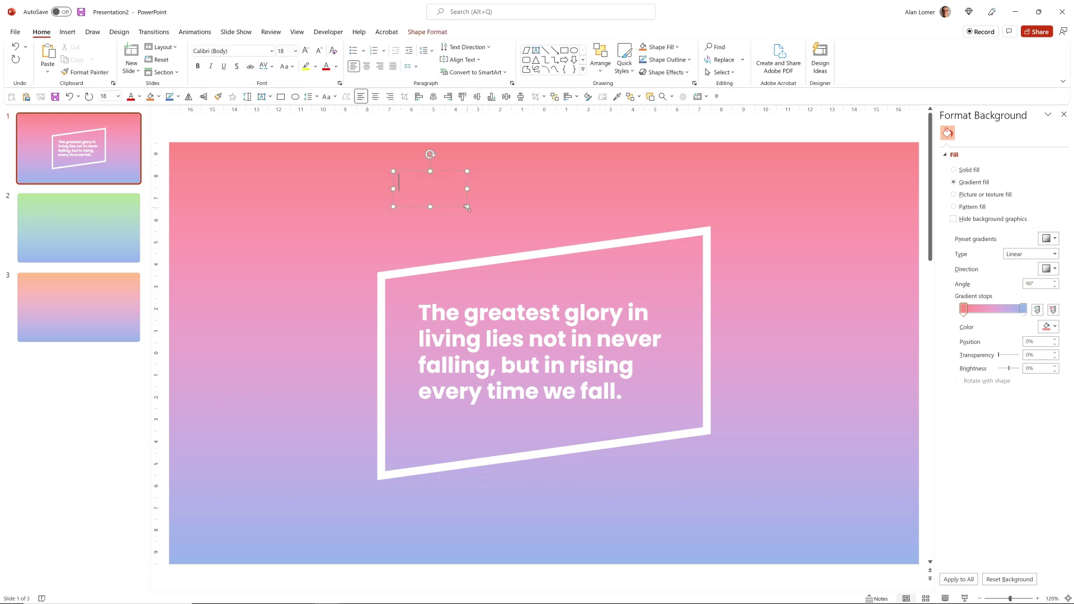
pyautogui.write('"')
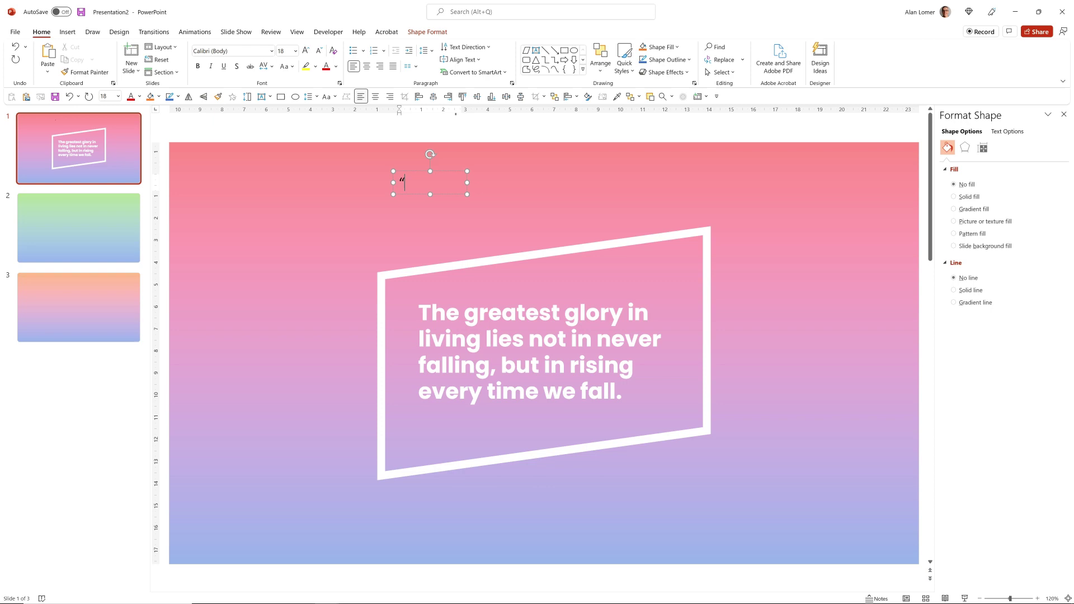
pyautogui.hotkey('shift', 'Left')
# - Make the quote mark bold white Palanquin 120 pt and place it over the frame's top-left corner
pyautogui.click(234, 52)
pyautogui.write('Pal')
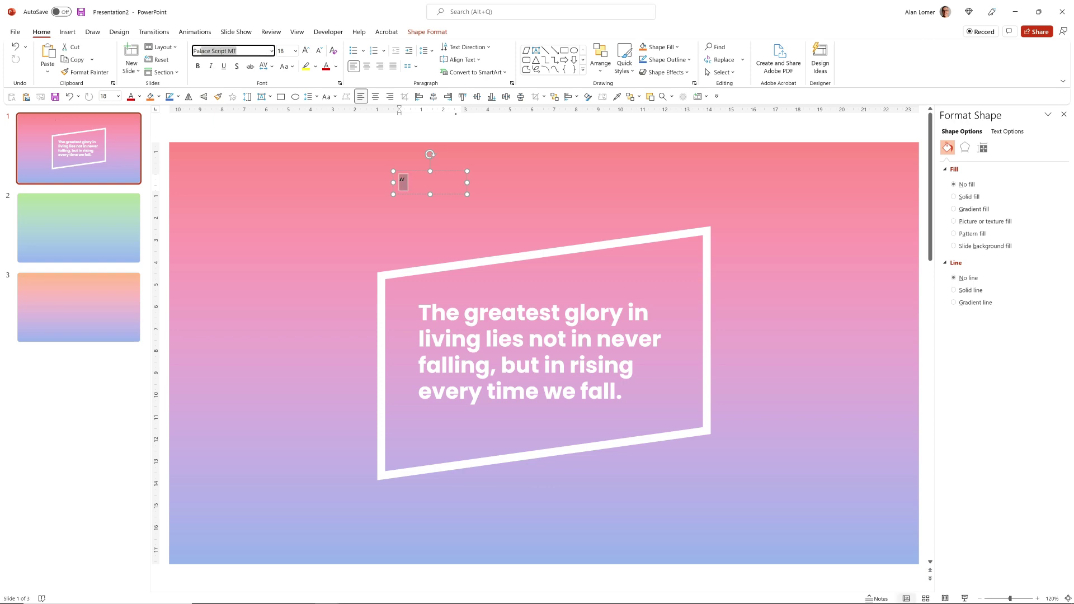
pyautogui.write('anquin')
pyautogui.press('Return')
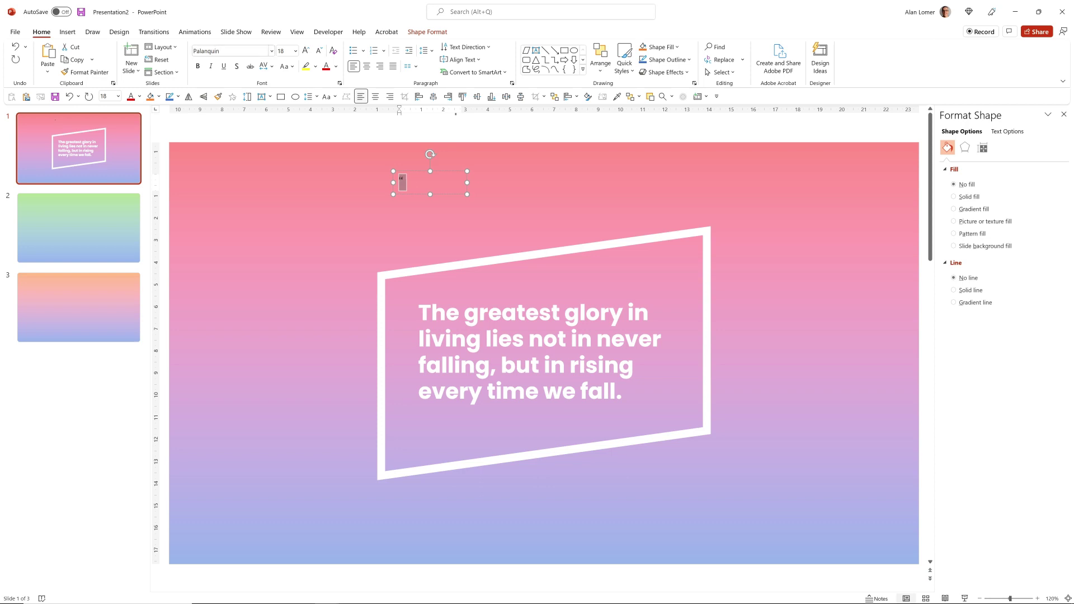
pyautogui.click(335, 66)
pyautogui.click(330, 92)
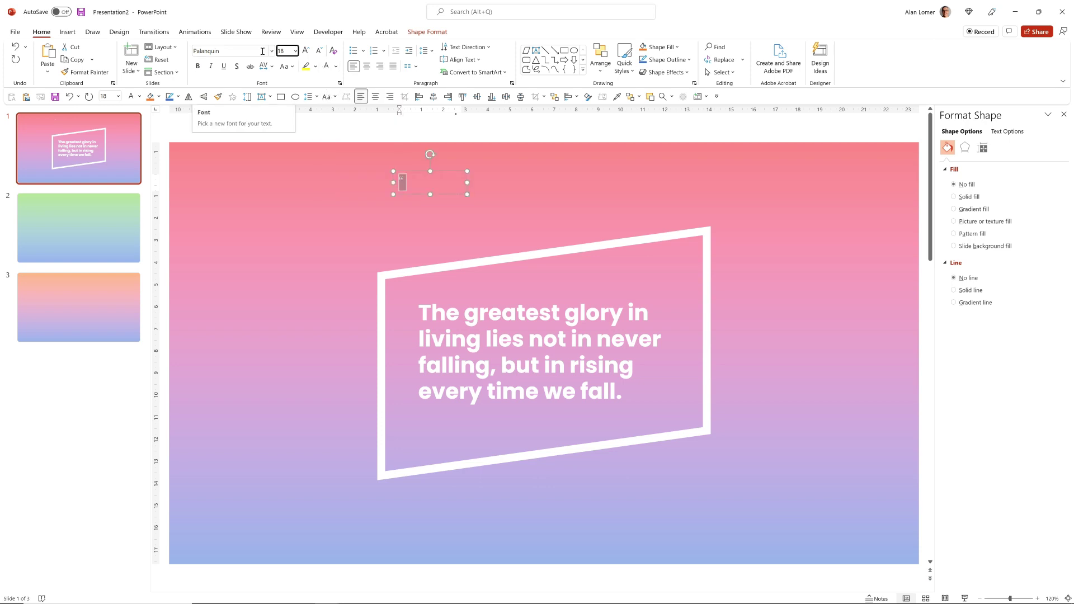
pyautogui.write('120')
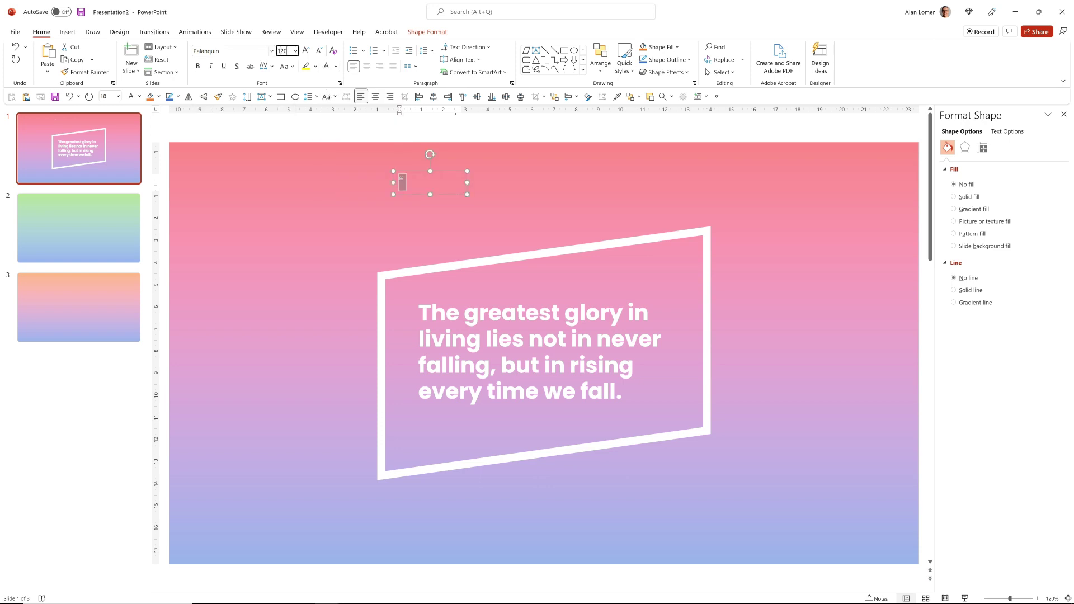
pyautogui.press('Return')
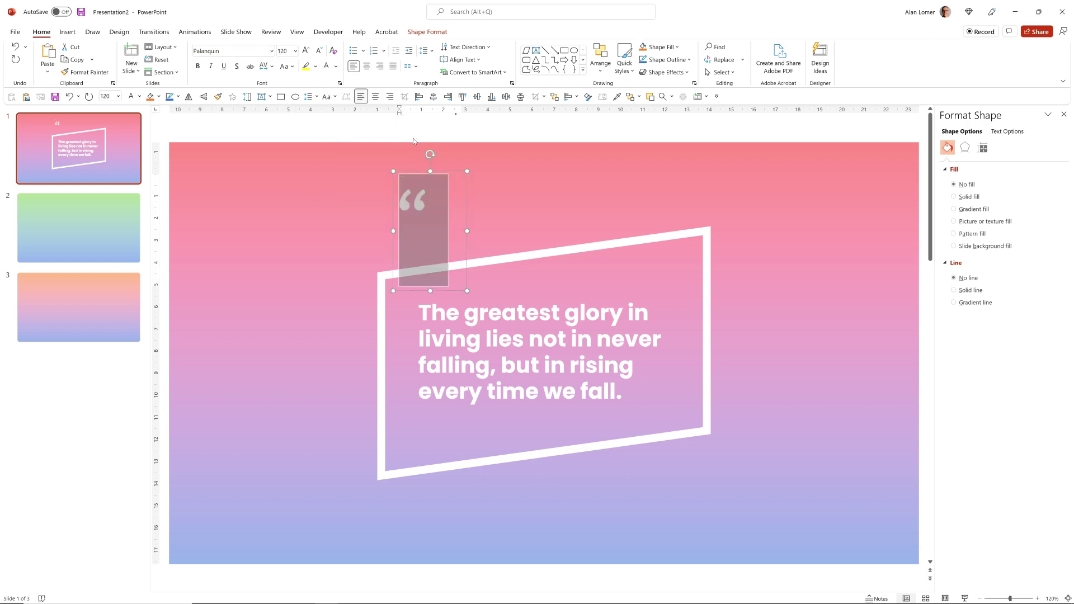
pyautogui.click(198, 67)
pyautogui.moveTo(450, 208); pyautogui.dragTo(479, 249)
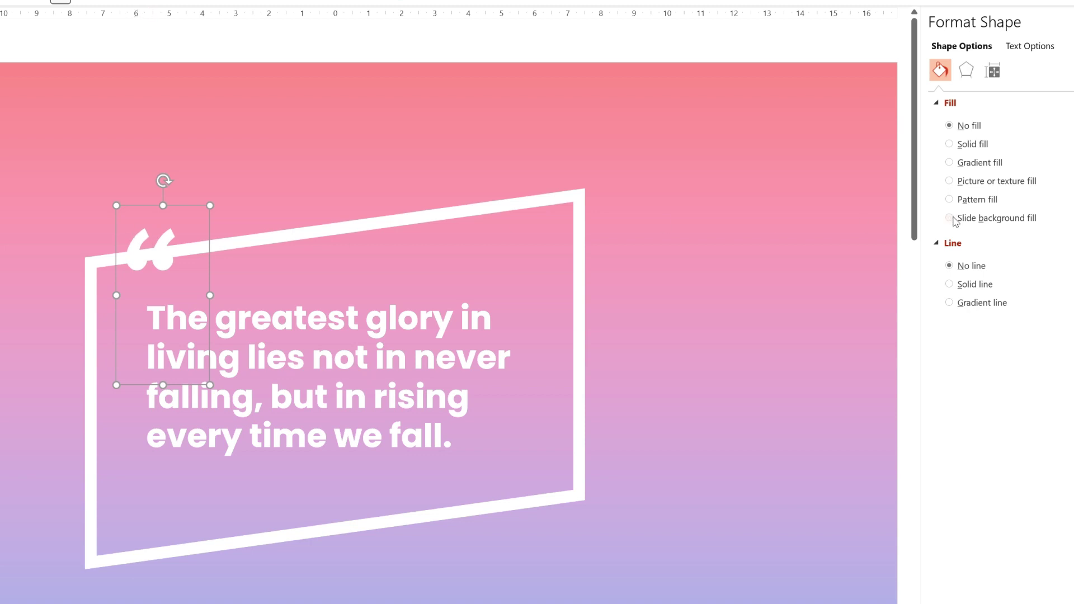
# - Give the quote mark box a slide-background fill, turn off autofit, shrink it, and center the mark
pyautogui.click(949, 218)
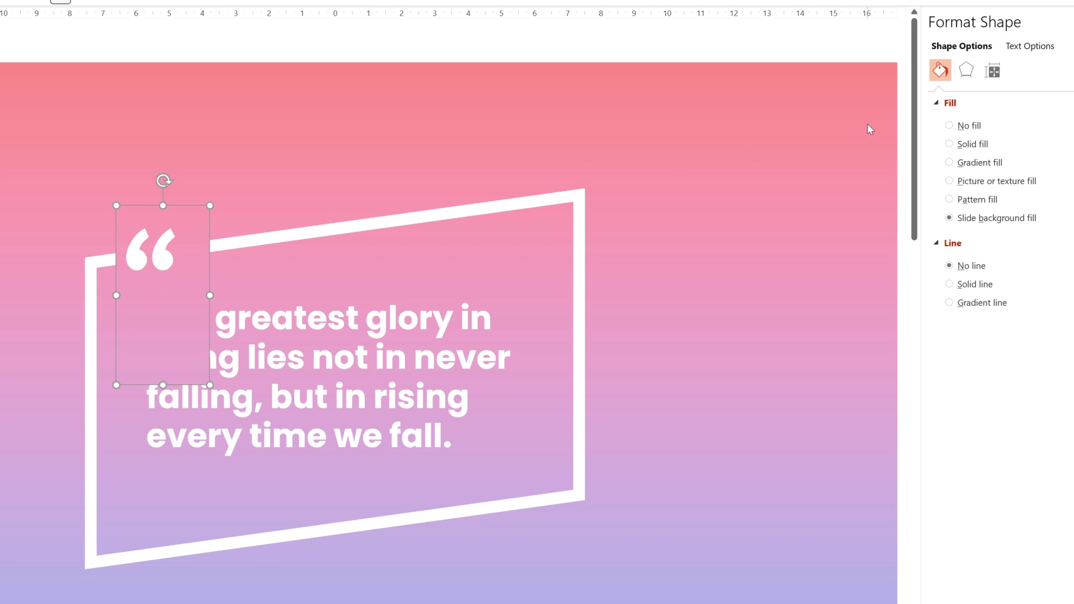
pyautogui.click(993, 71)
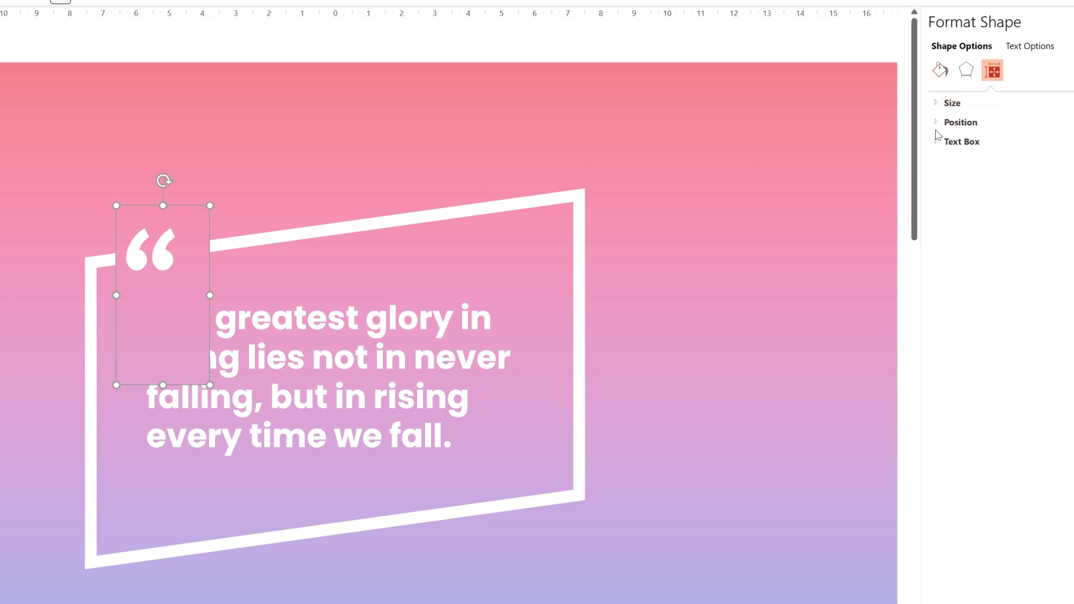
pyautogui.click(936, 141)
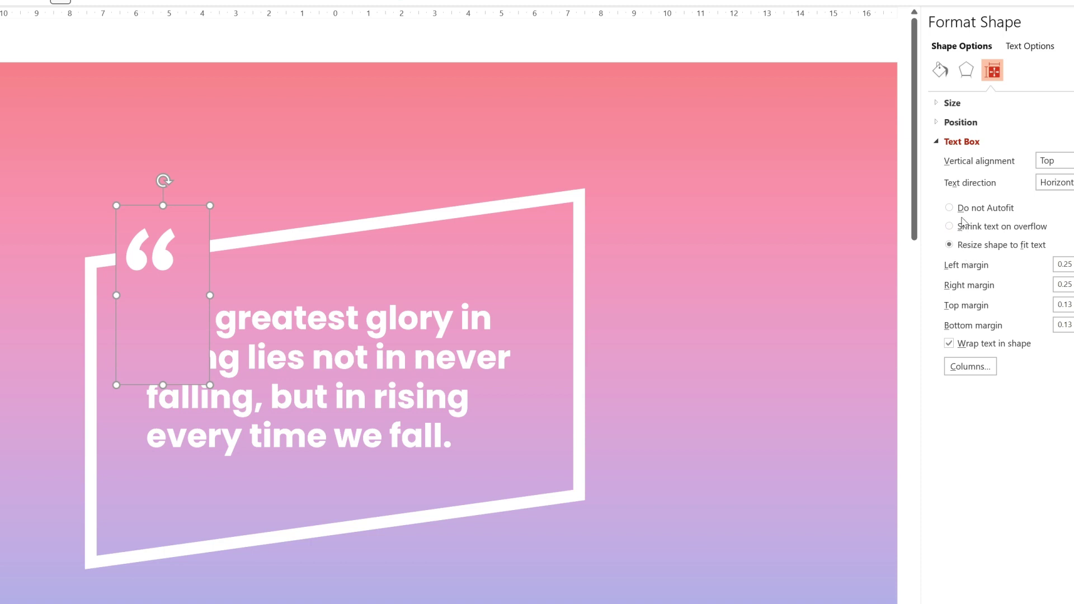
pyautogui.click(963, 209)
pyautogui.moveTo(204, 383); pyautogui.dragTo(196, 288)
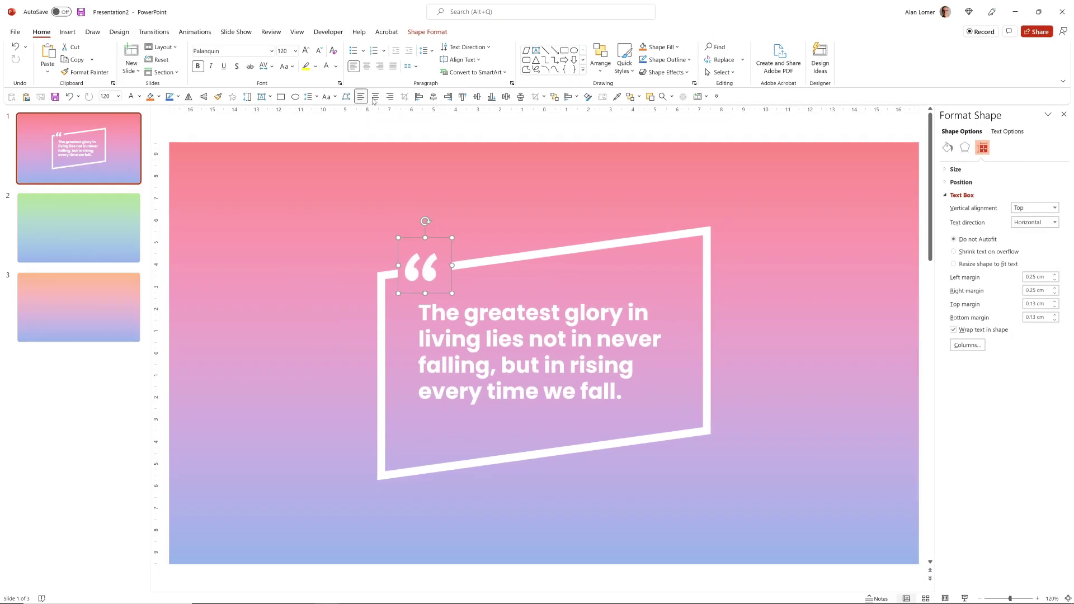
pyautogui.click(375, 97)
pyautogui.click(335, 273)
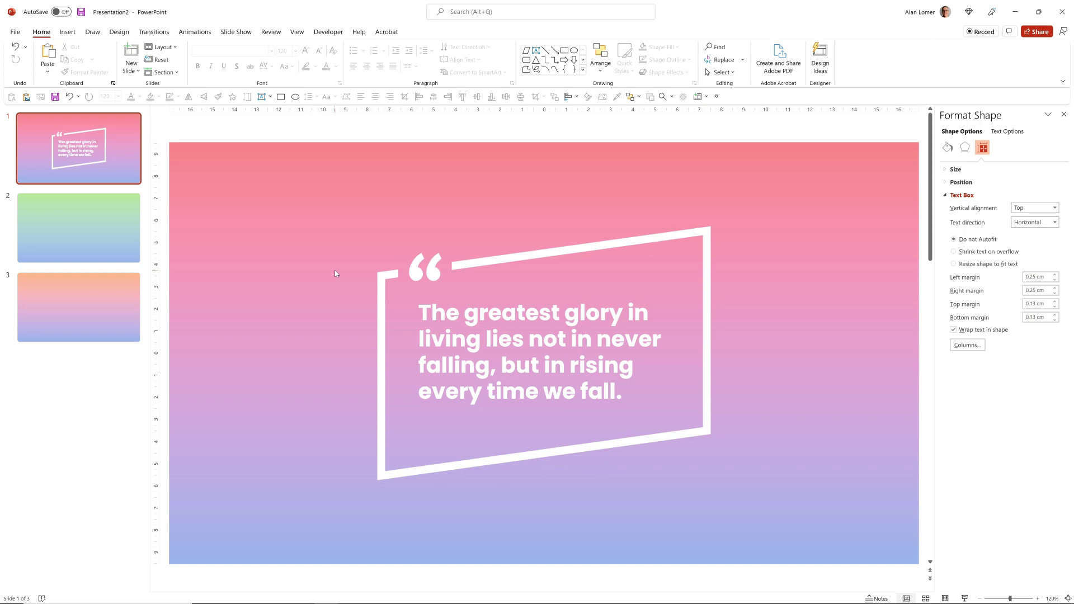
# - Duplicate the quote mark, rotate the copy 180°, and move it to the frame's bottom-right corner
pyautogui.click(432, 271)
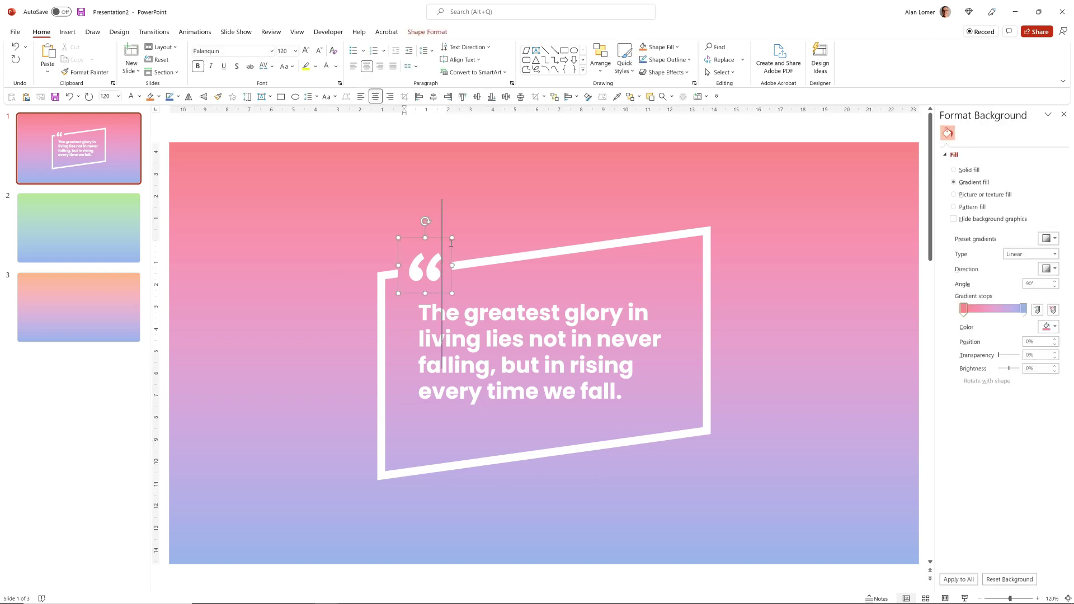
pyautogui.hotkey('ctrl', 'd')
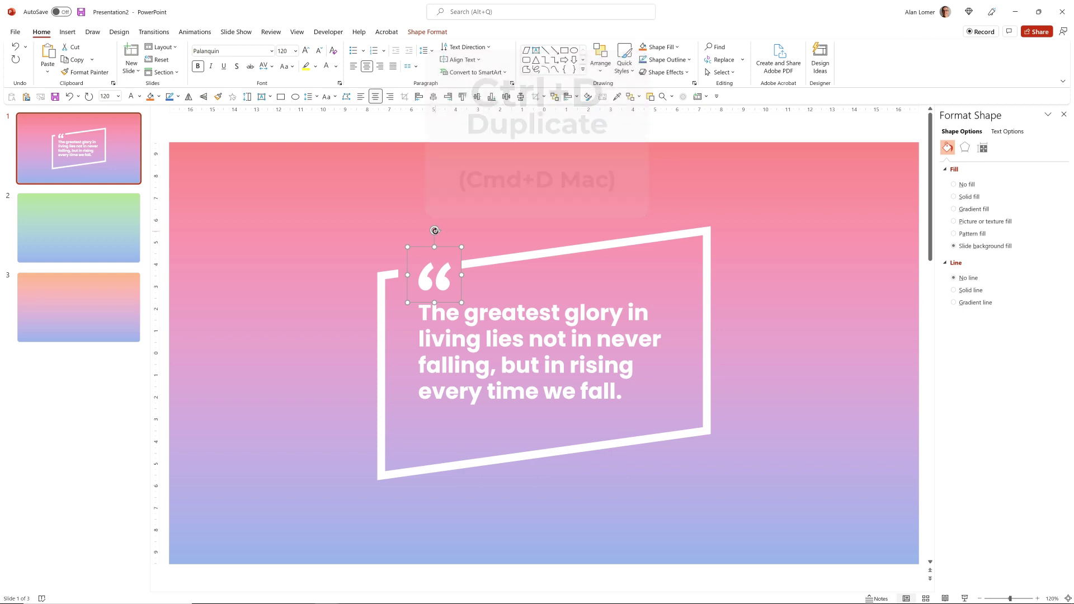
pyautogui.moveTo(435, 230); pyautogui.dragTo(434, 318)
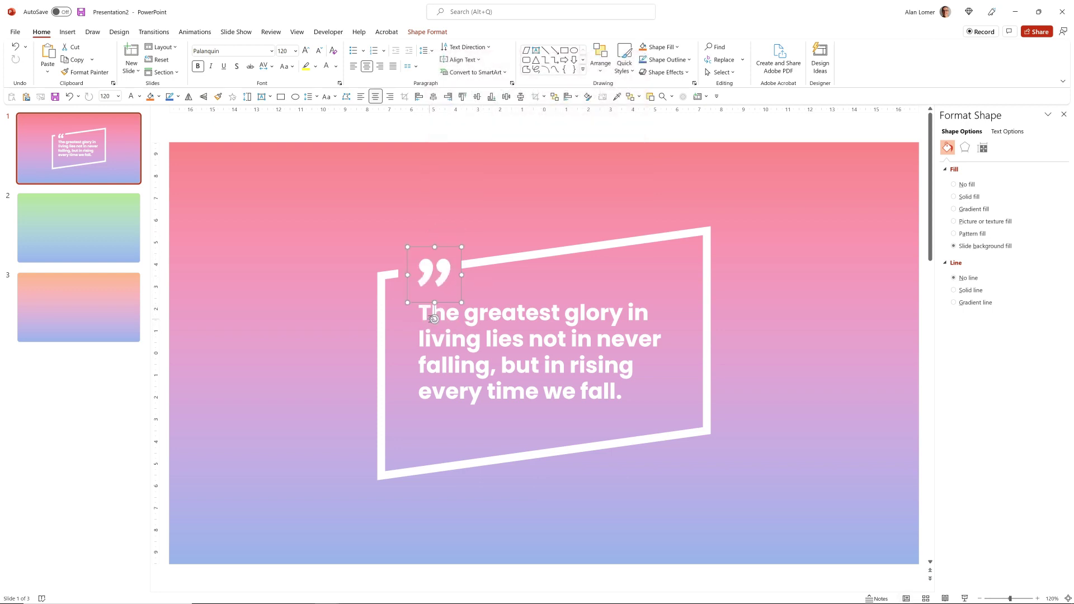
pyautogui.moveTo(458, 265); pyautogui.dragTo(687, 434)
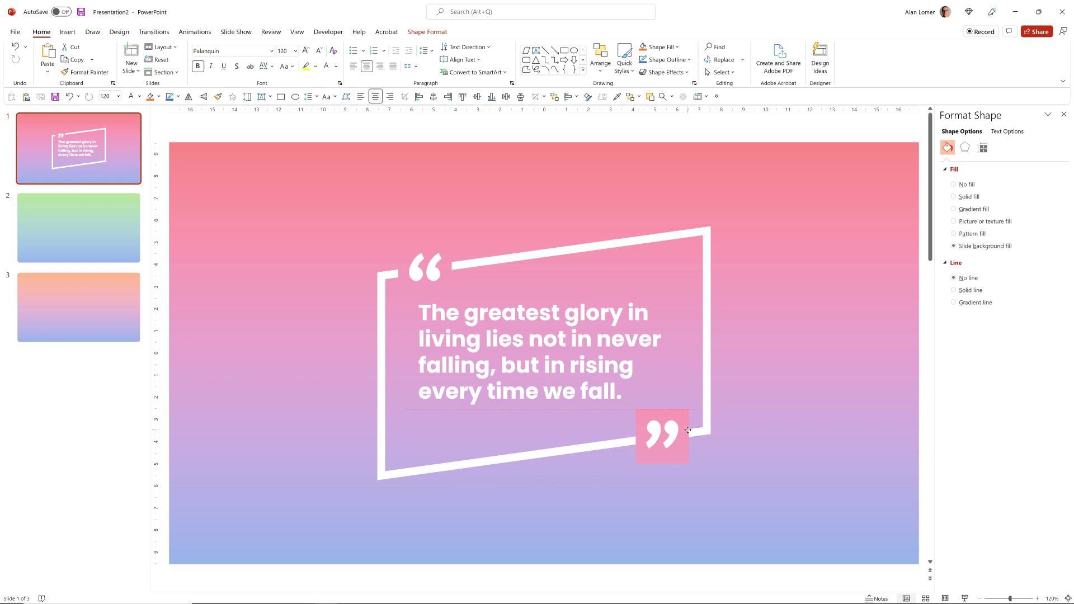
pyautogui.click(744, 434)
# - Add a text box below the frame with the author's name and a dash
pyautogui.moveTo(510, 477); pyautogui.dragTo(642, 499)
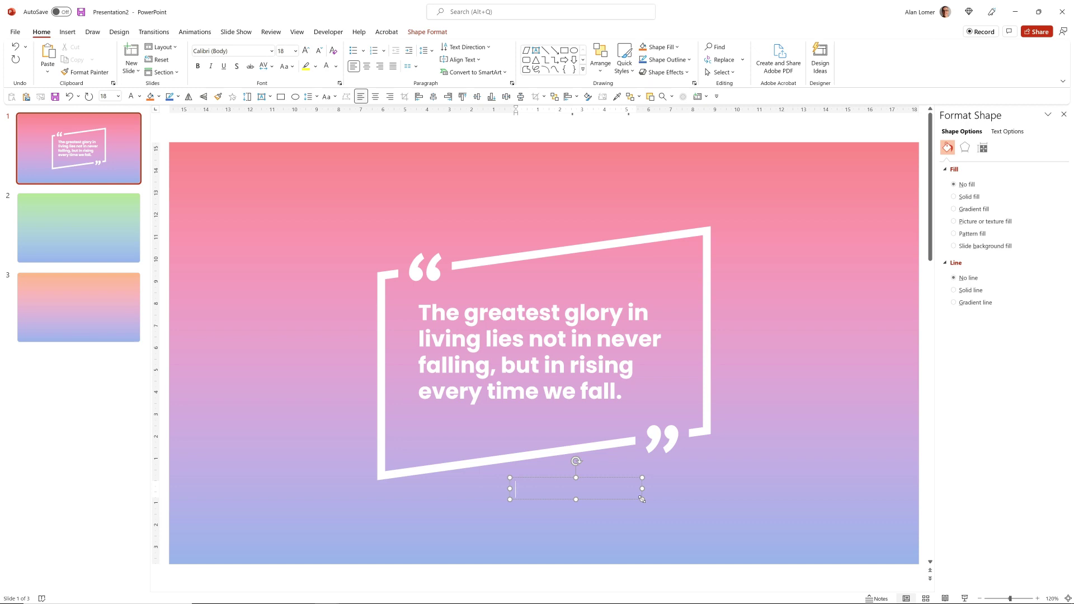
pyautogui.write('Nelson Mandel')
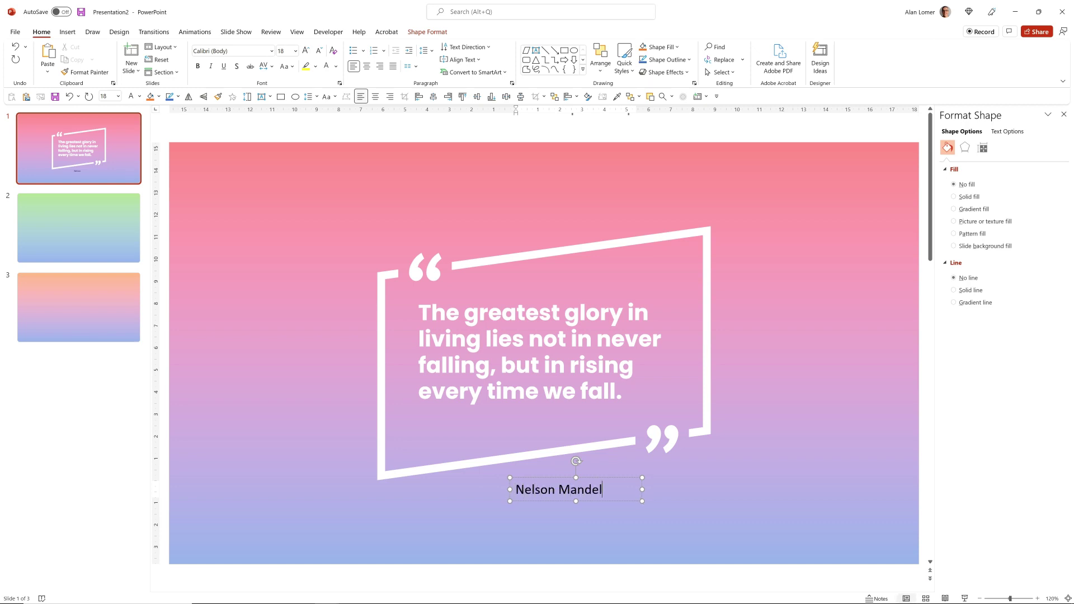
pyautogui.write('a-')
pyautogui.hotkey('ctrl', 'a')
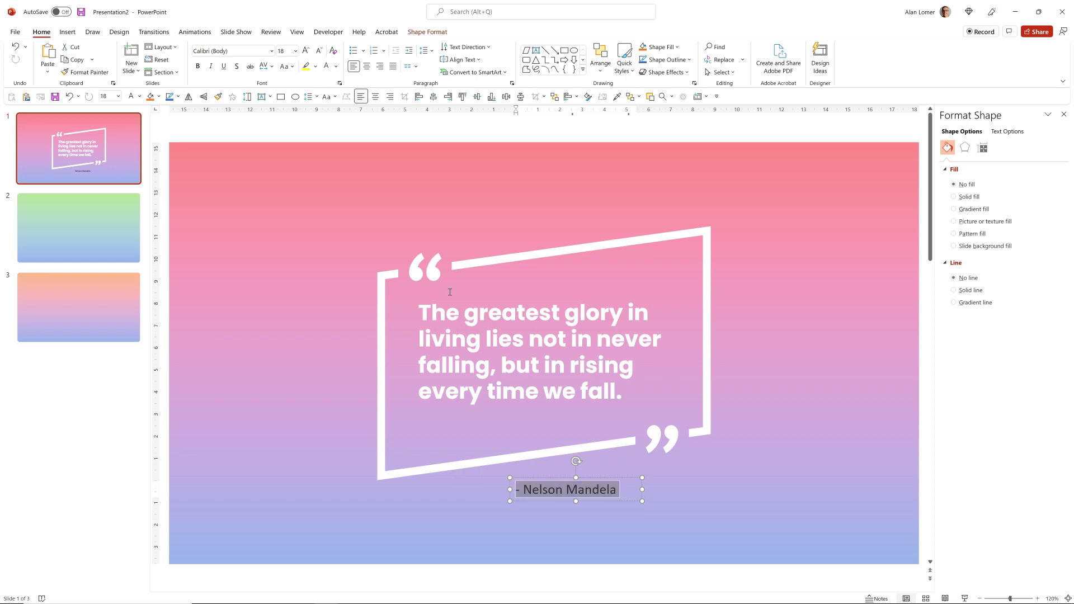
# - Style the attribution as white Poppins 16 pt, then position it under the frame, tilted to match
pyautogui.click(228, 50)
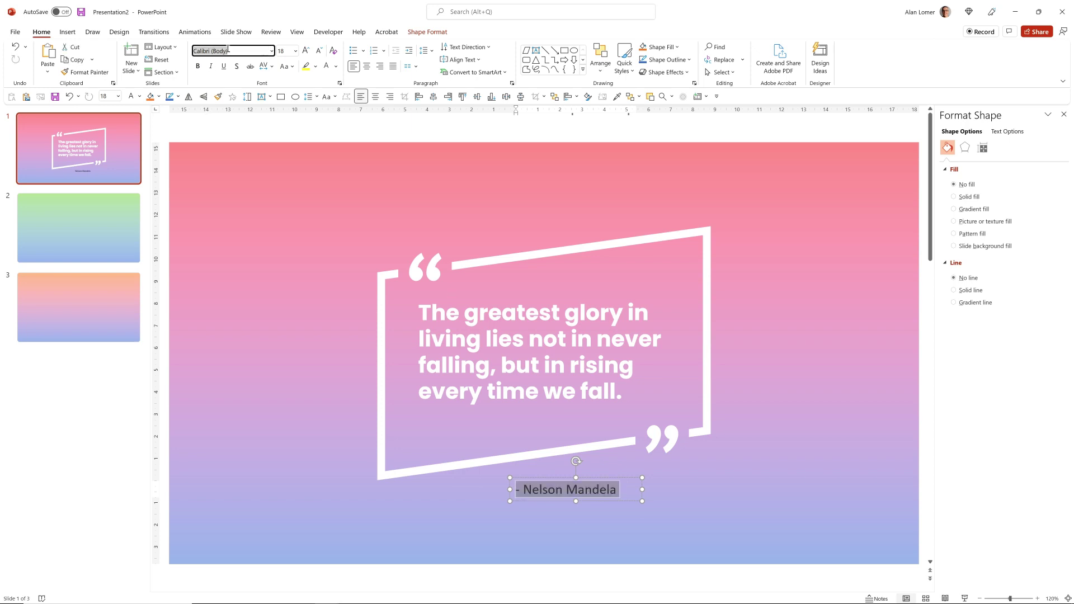
pyautogui.write('Poppins')
pyautogui.press('Return')
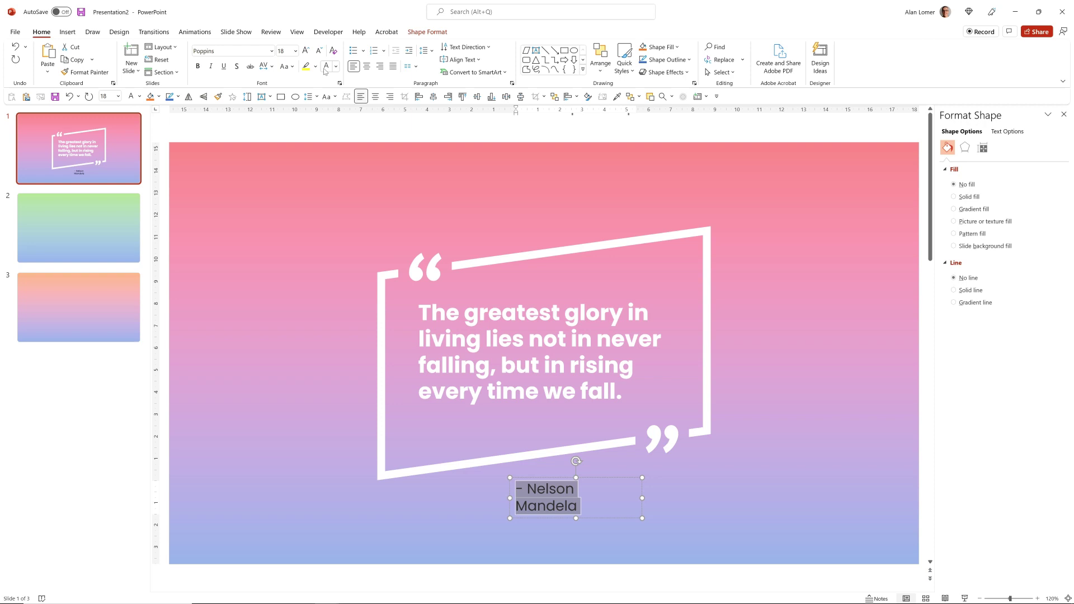
pyautogui.click(326, 66)
pyautogui.click(318, 51)
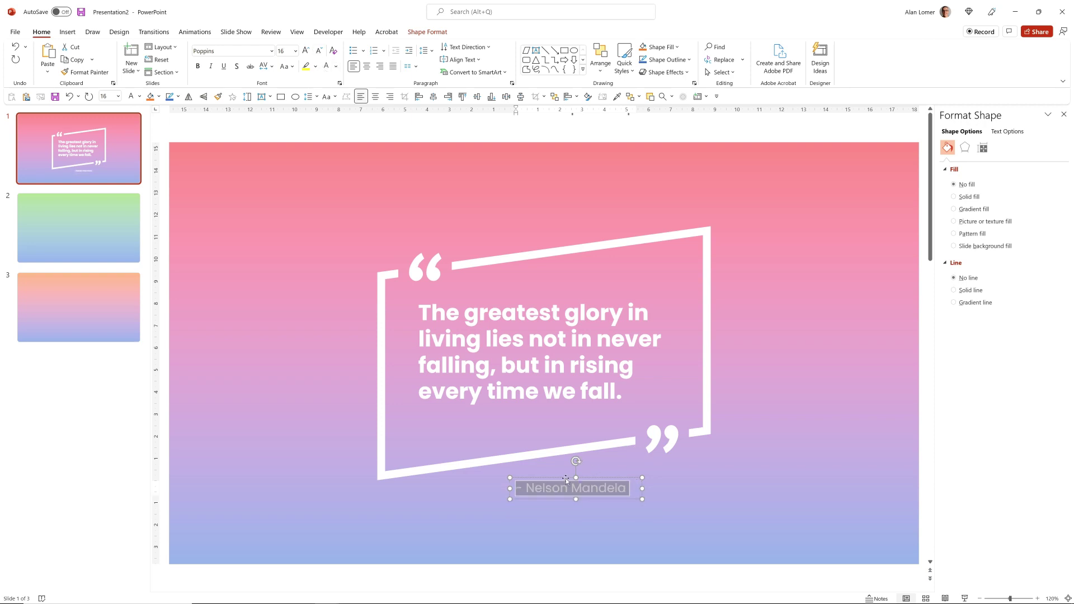
pyautogui.moveTo(566, 479); pyautogui.dragTo(577, 443)
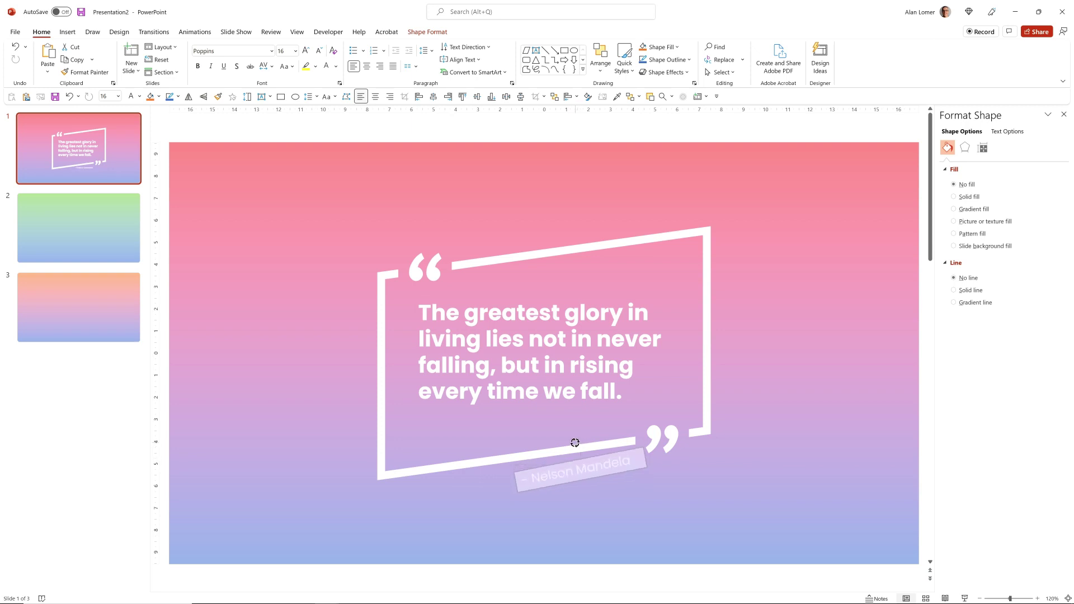
pyautogui.moveTo(574, 442); pyautogui.dragTo(577, 444)
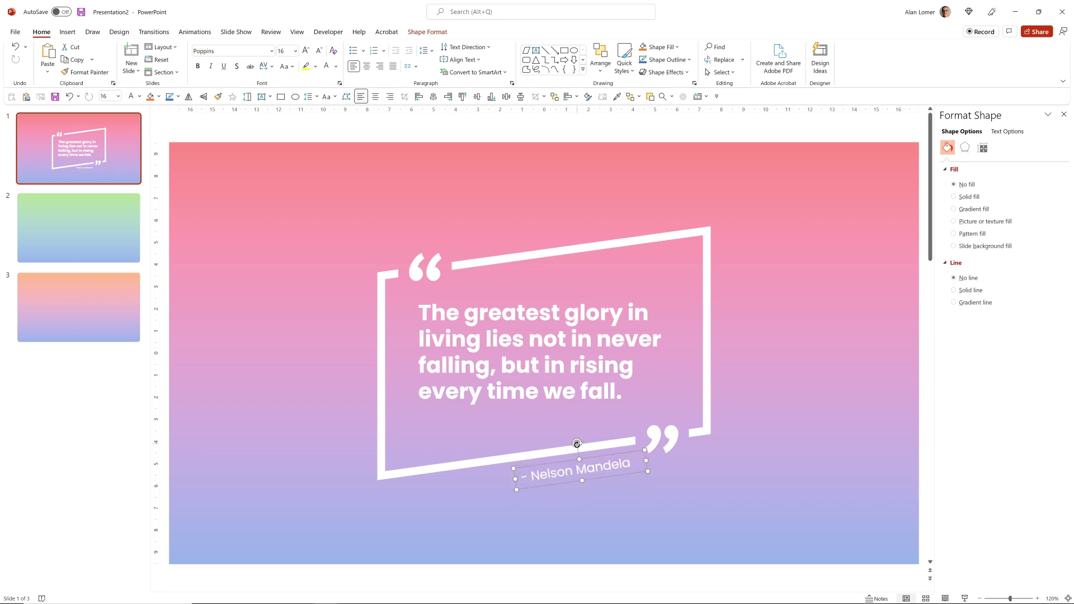
pyautogui.click(846, 435)
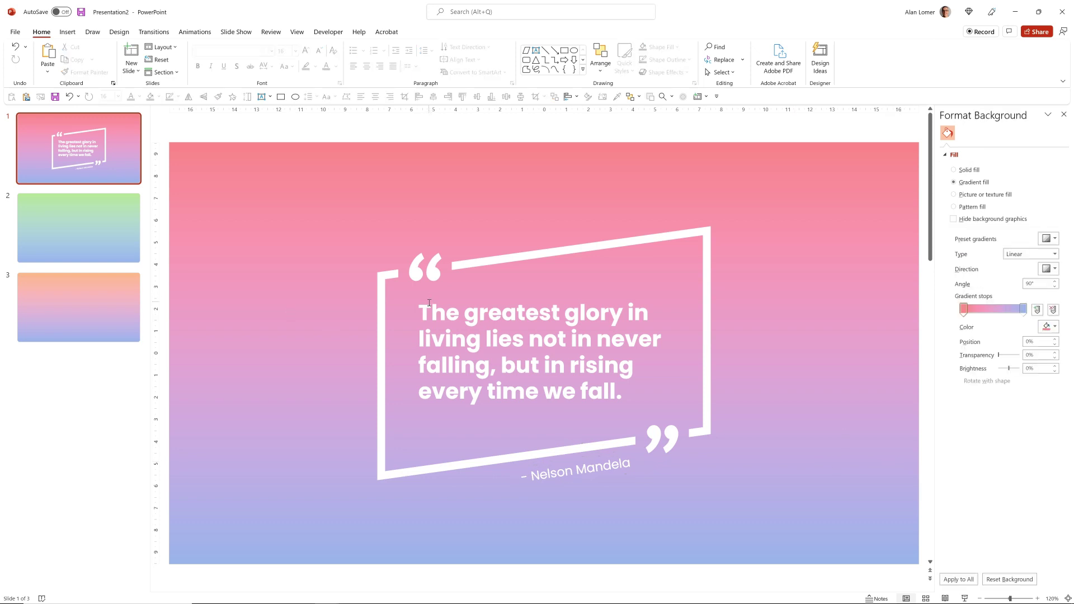
pyautogui.click(449, 330)
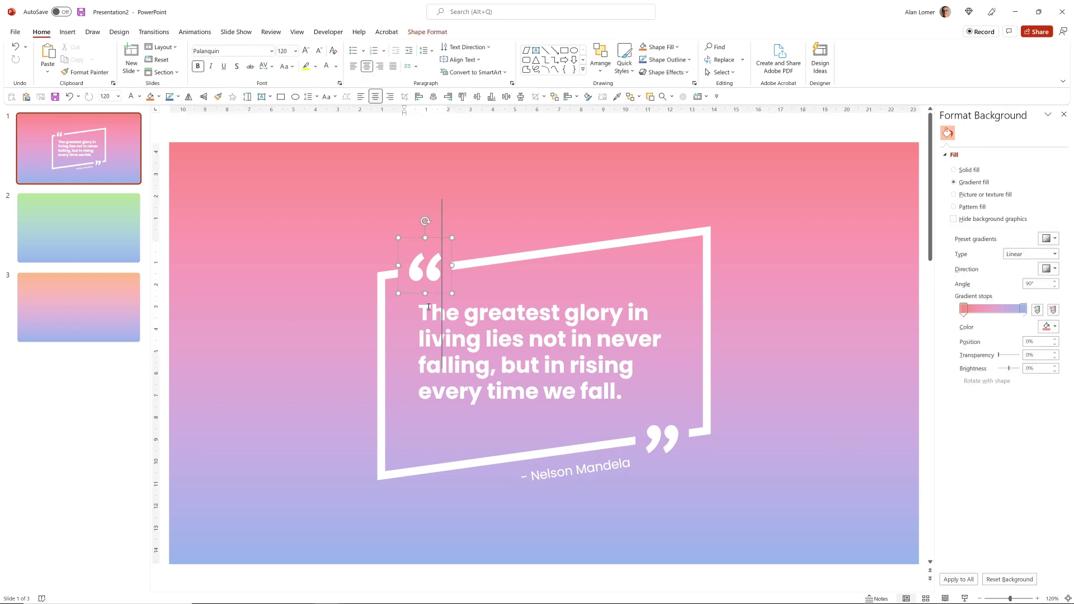
# - Apply a Fade entrance animation to the slide 1 quote text
pyautogui.hotkey('ctrl', 'a')
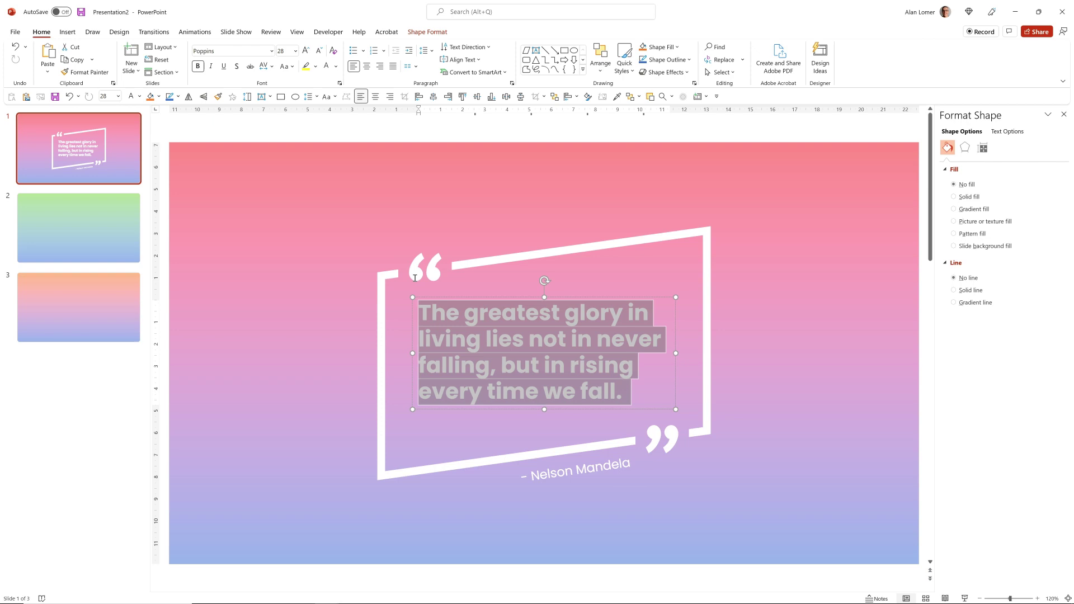
pyautogui.click(193, 32)
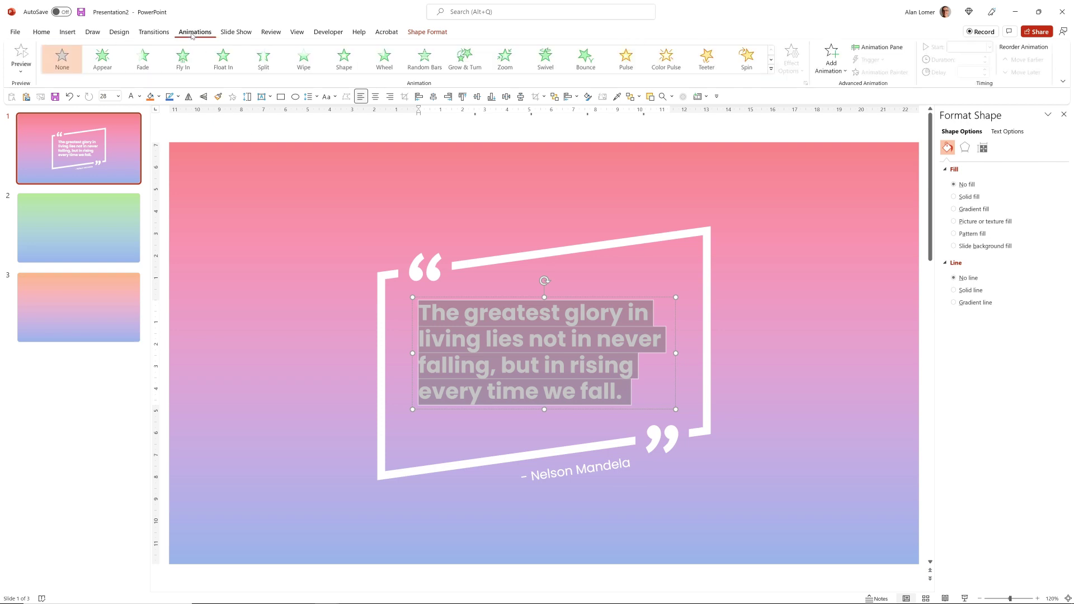
pyautogui.click(149, 56)
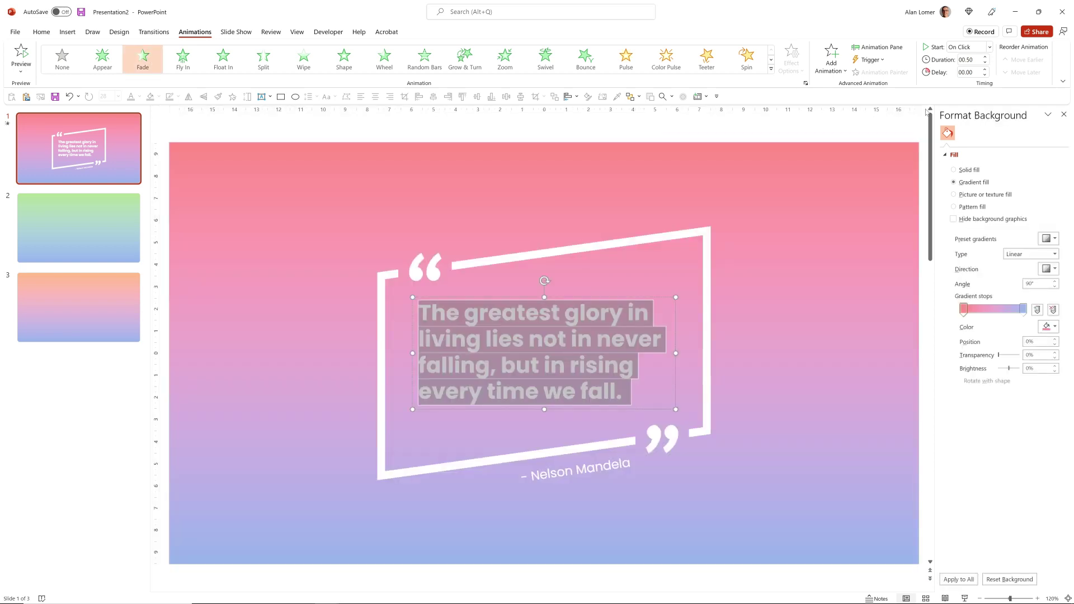
# - Set the Fade to animate the text by letter with a 10% delay between letters
pyautogui.click(876, 49)
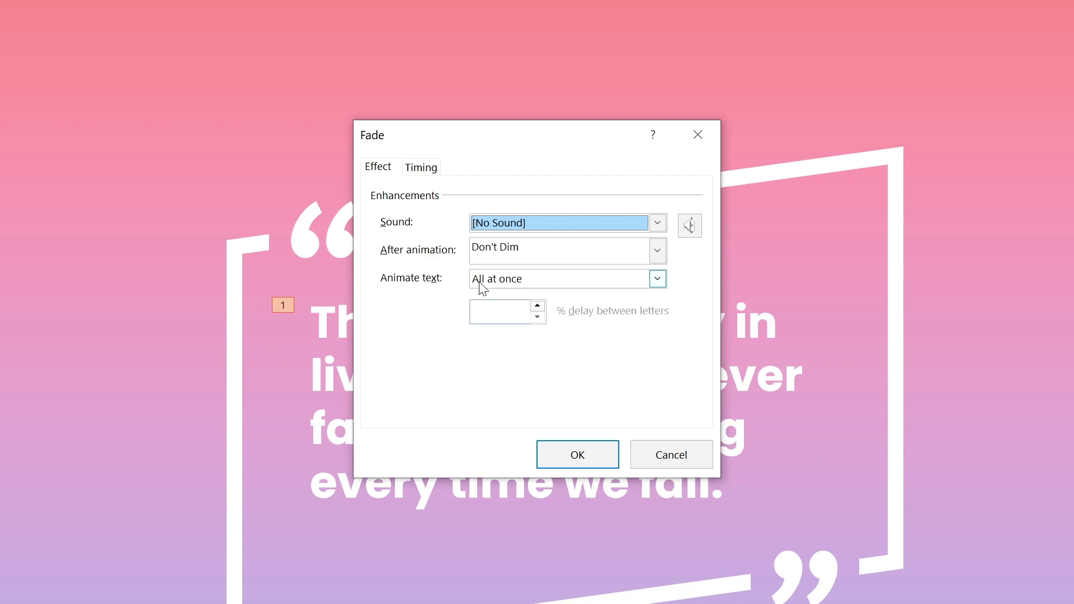
pyautogui.click(482, 288)
pyautogui.click(491, 322)
pyautogui.click(479, 311)
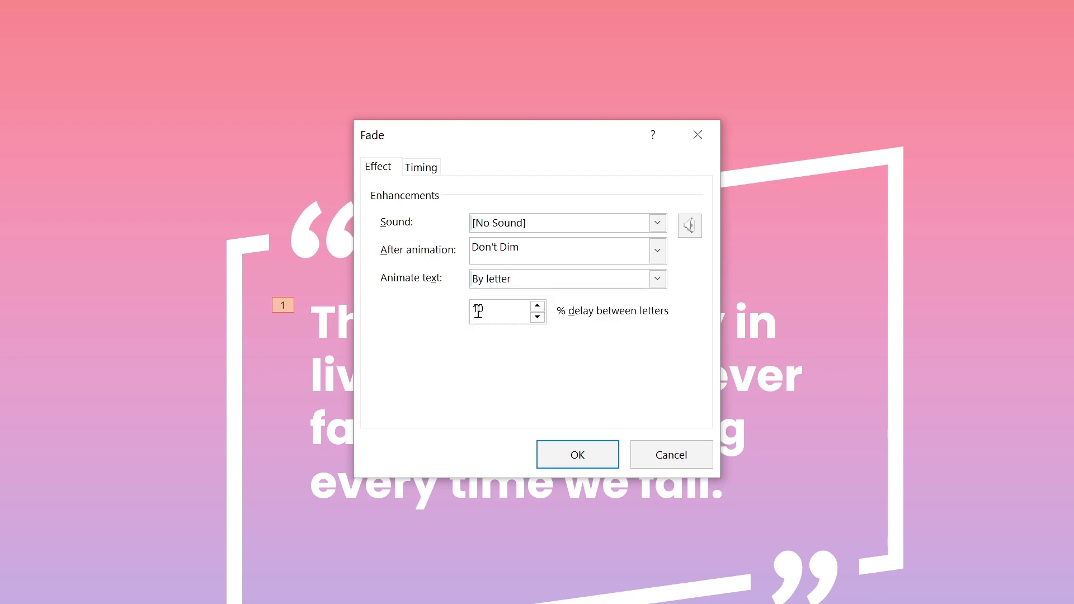
pyautogui.doubleClick(478, 311)
pyautogui.press('Return')
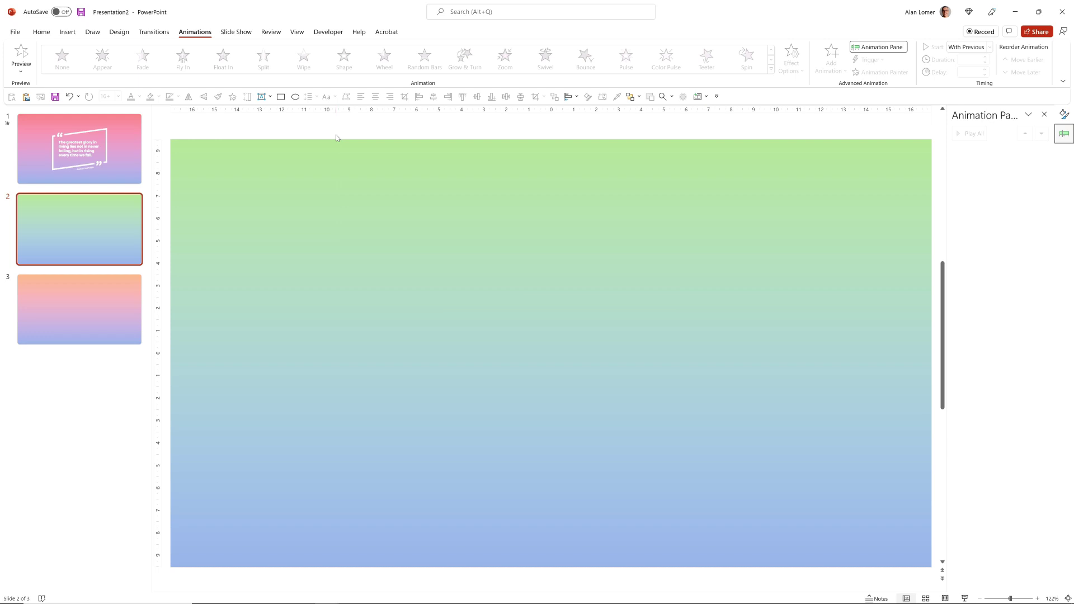
# - Paste the Walt Disney quote onto slide 2 and enlarge an outline speech-bubble icon around it
pyautogui.hotkey('ctrl', 'v')
pyautogui.click(337, 137)
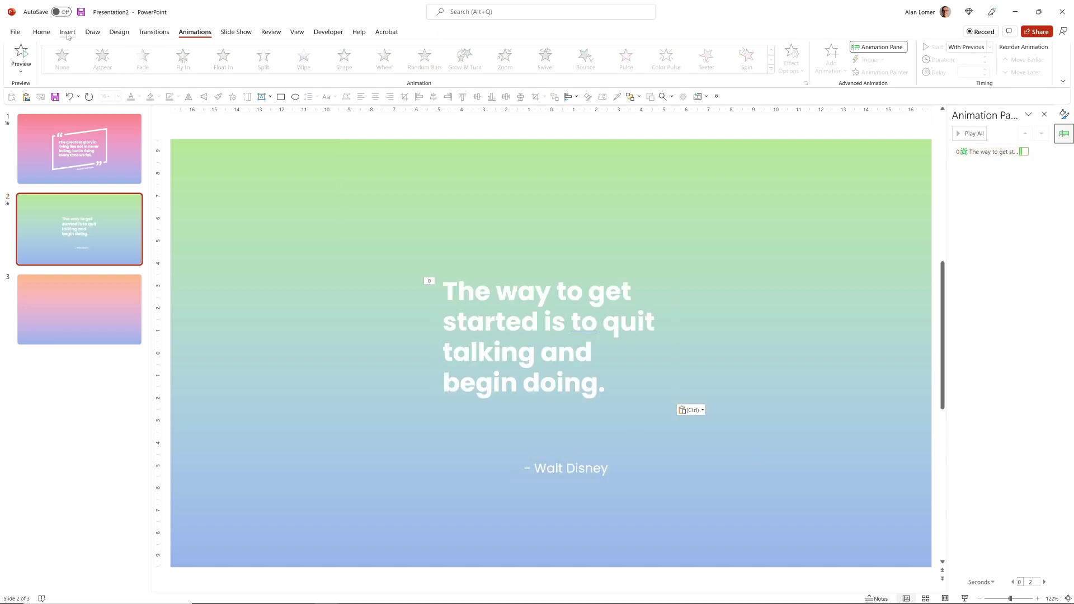
pyautogui.click(67, 32)
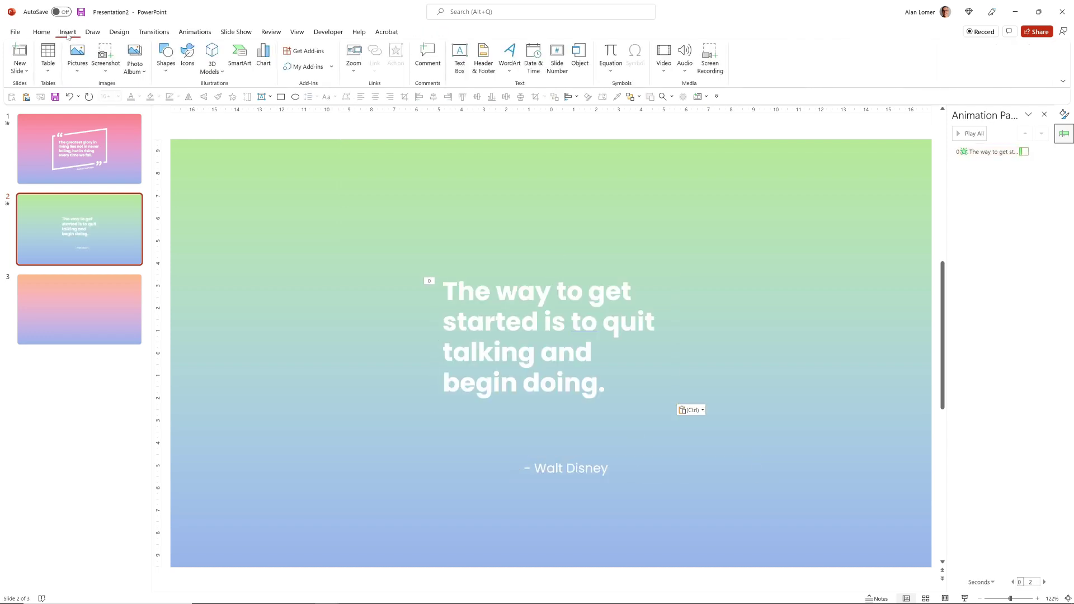
pyautogui.click(188, 55)
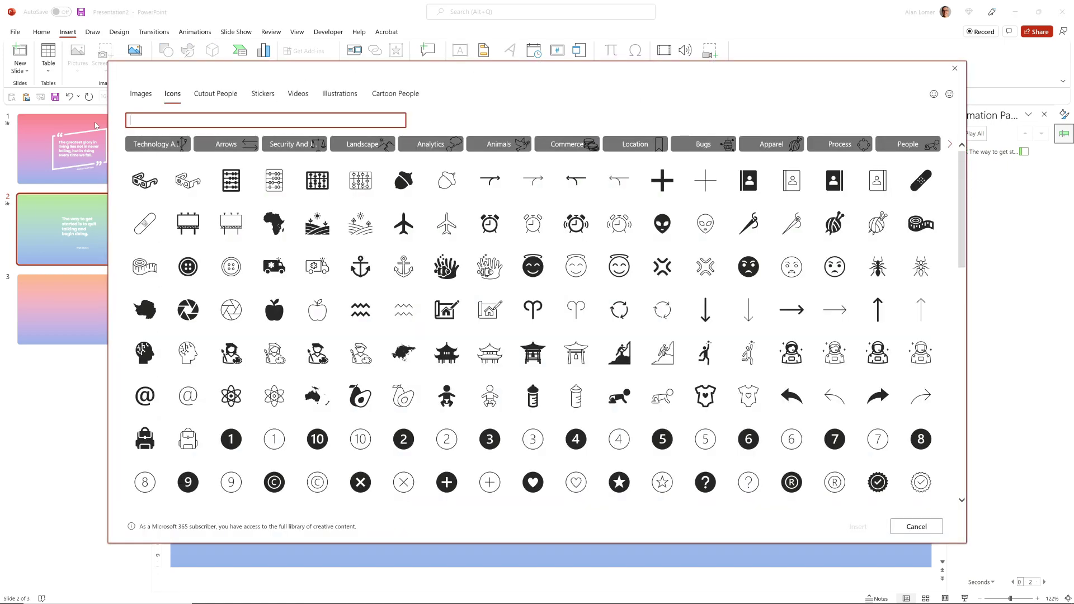
pyautogui.write('speech')
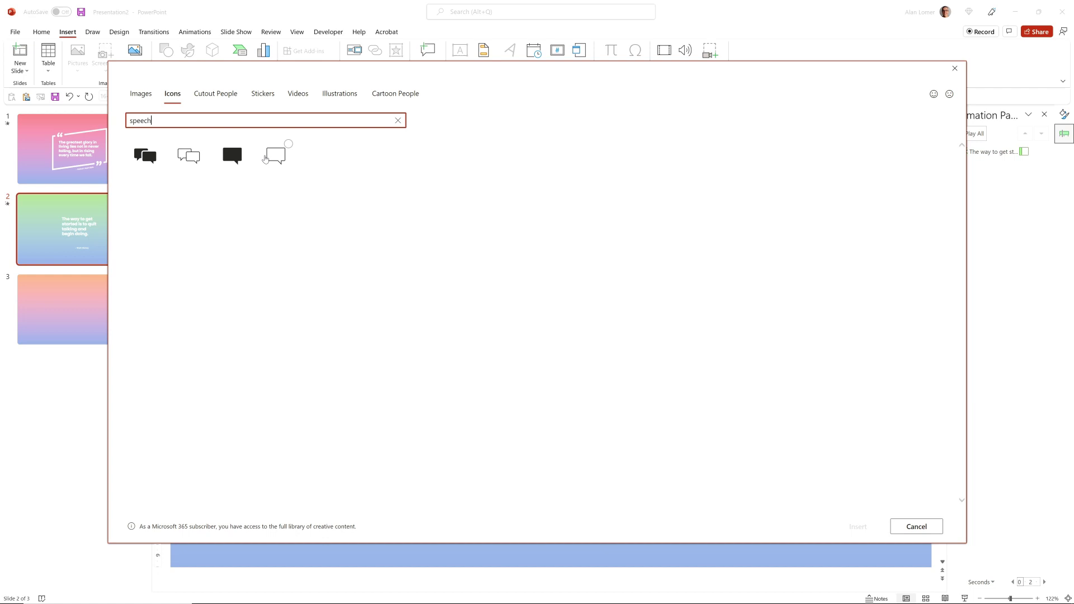
pyautogui.click(265, 159)
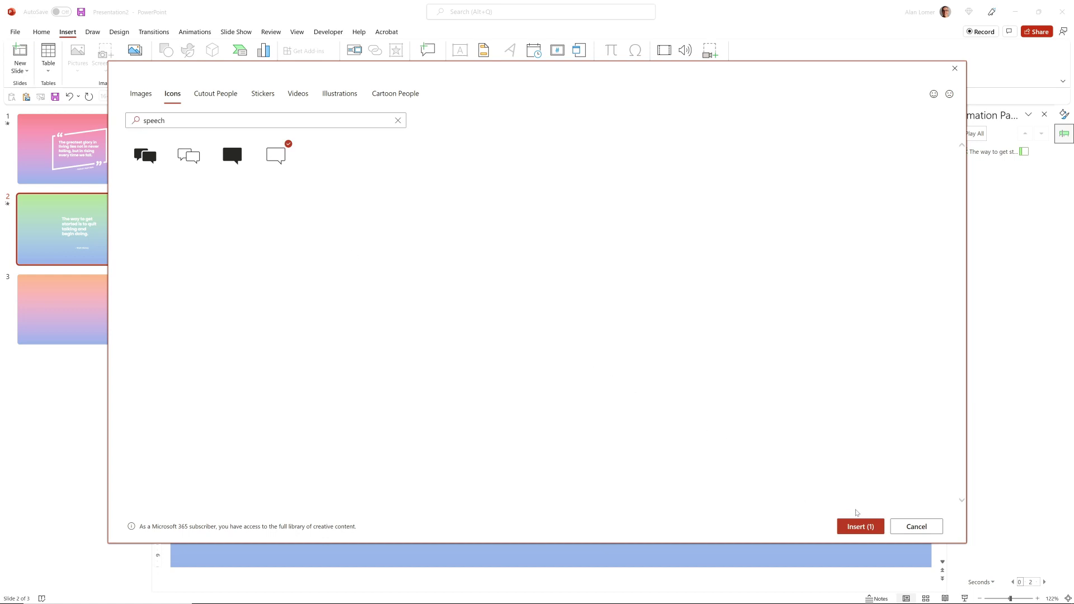
pyautogui.click(853, 526)
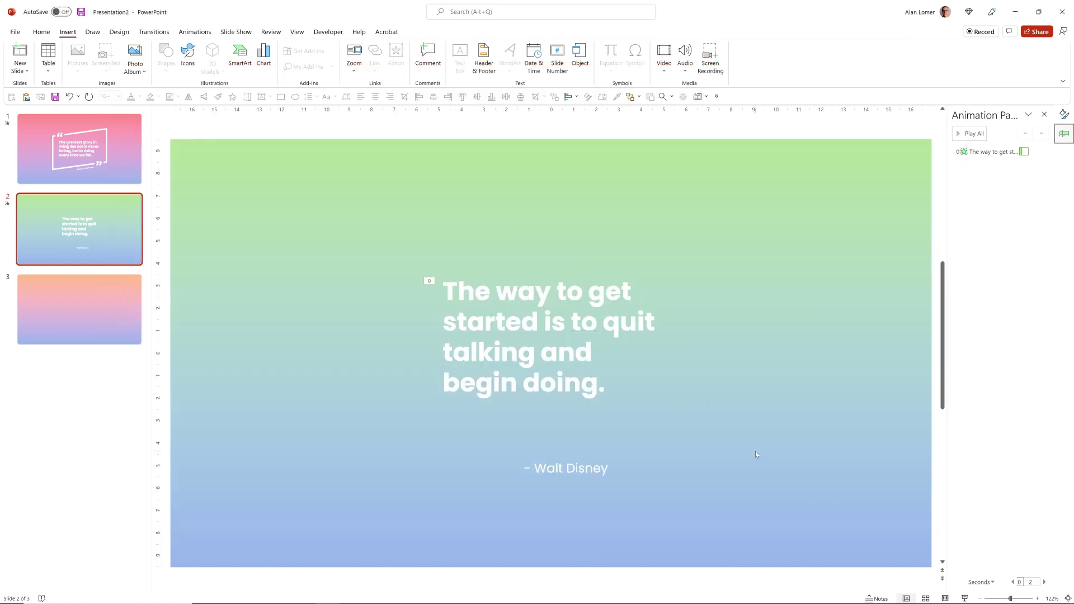
pyautogui.moveTo(579, 381); pyautogui.dragTo(757, 559)
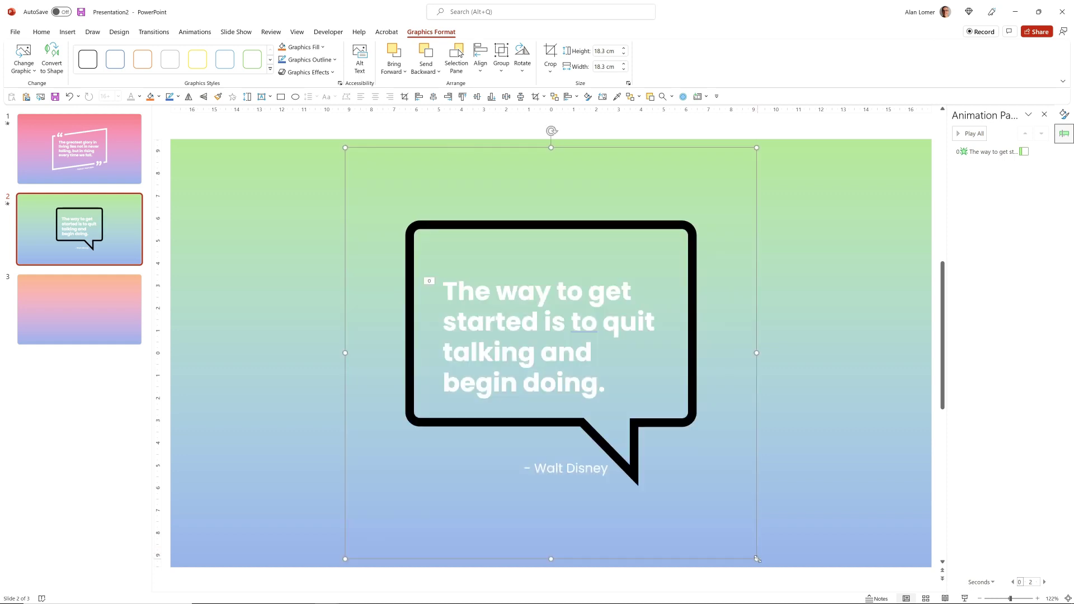
# - Flip the speech bubble horizontally so its tail points left, and rotate it 6°
pyautogui.click(189, 97)
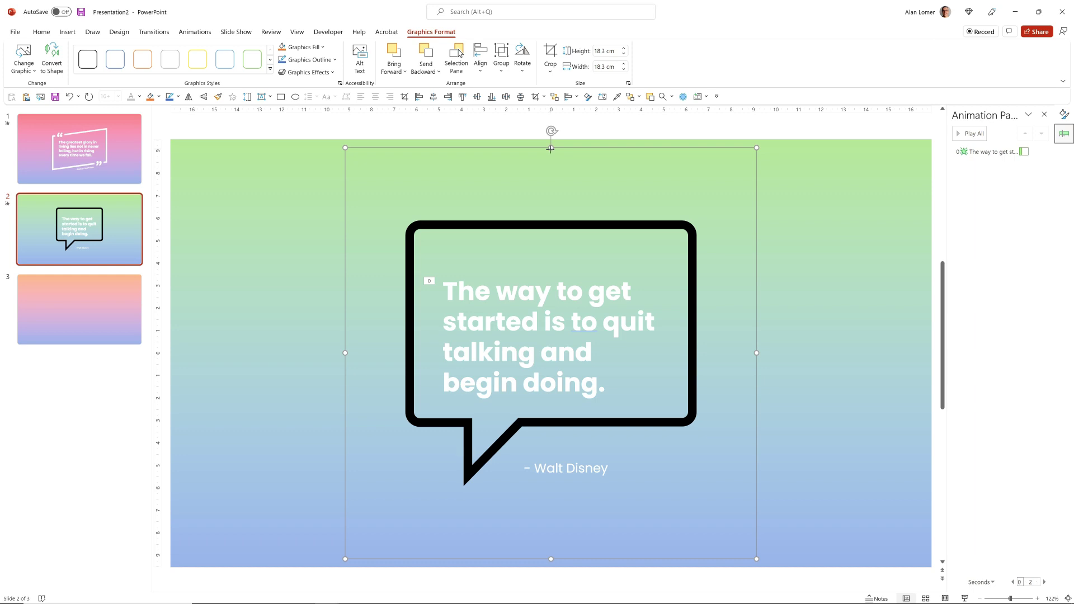
pyautogui.rightClick(551, 149)
pyautogui.click(584, 371)
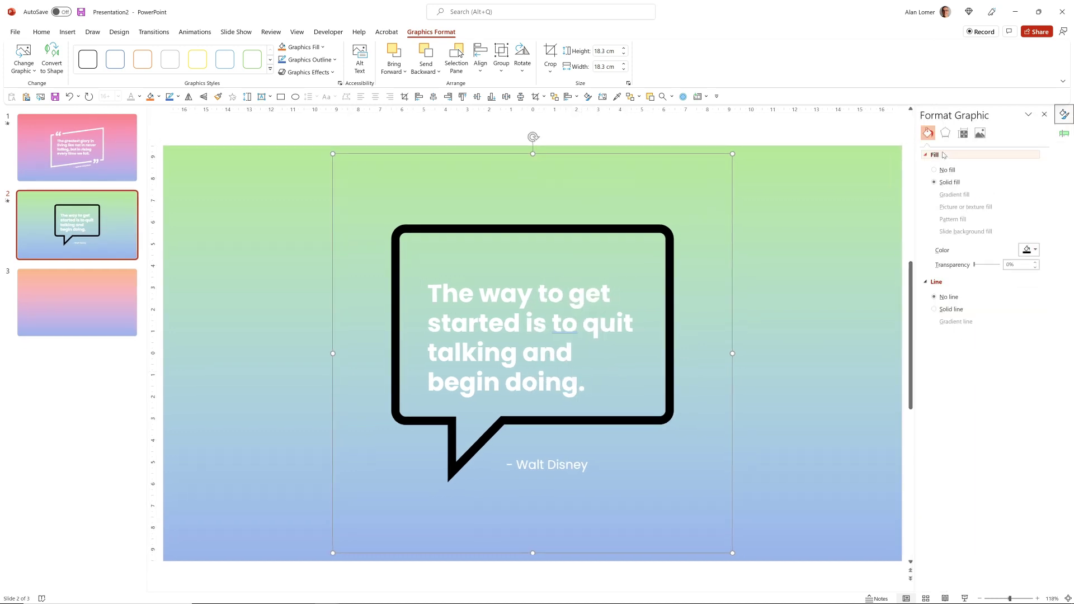
pyautogui.click(945, 133)
pyautogui.click(962, 133)
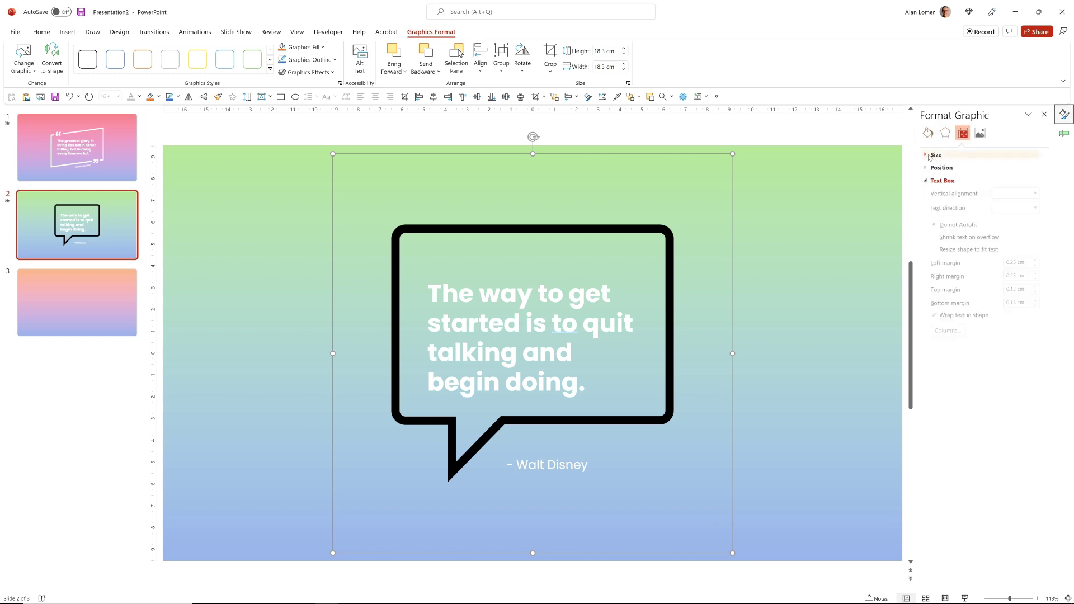
pyautogui.click(936, 155)
pyautogui.click(1018, 193)
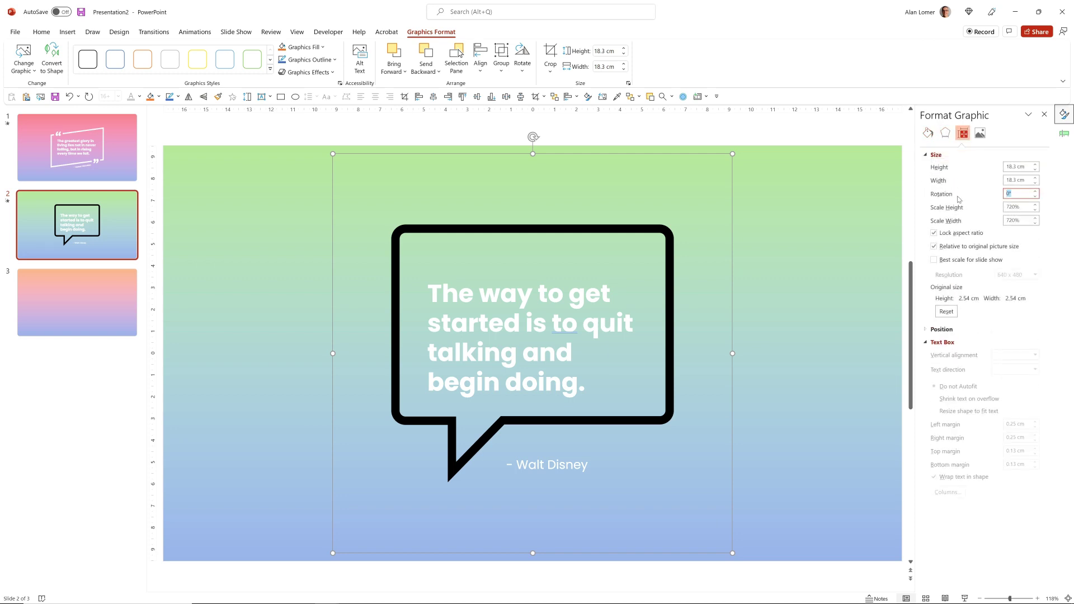
pyautogui.write('6')
pyautogui.press('Return')
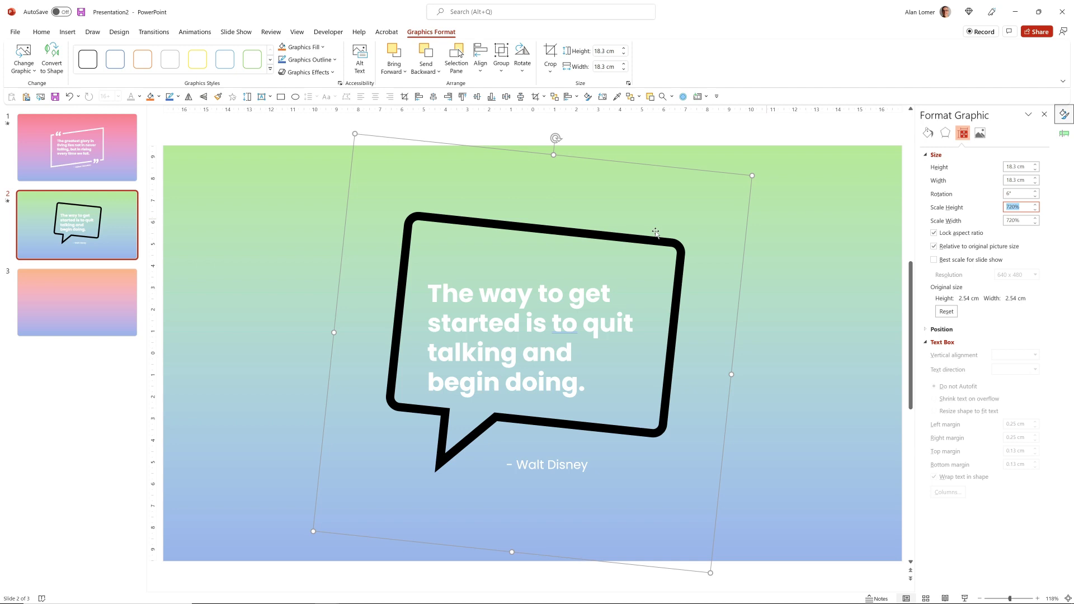
# - Tilt the quote text and Walt Disney attribution together by 6° to match the bubble
pyautogui.rightClick(449, 220)
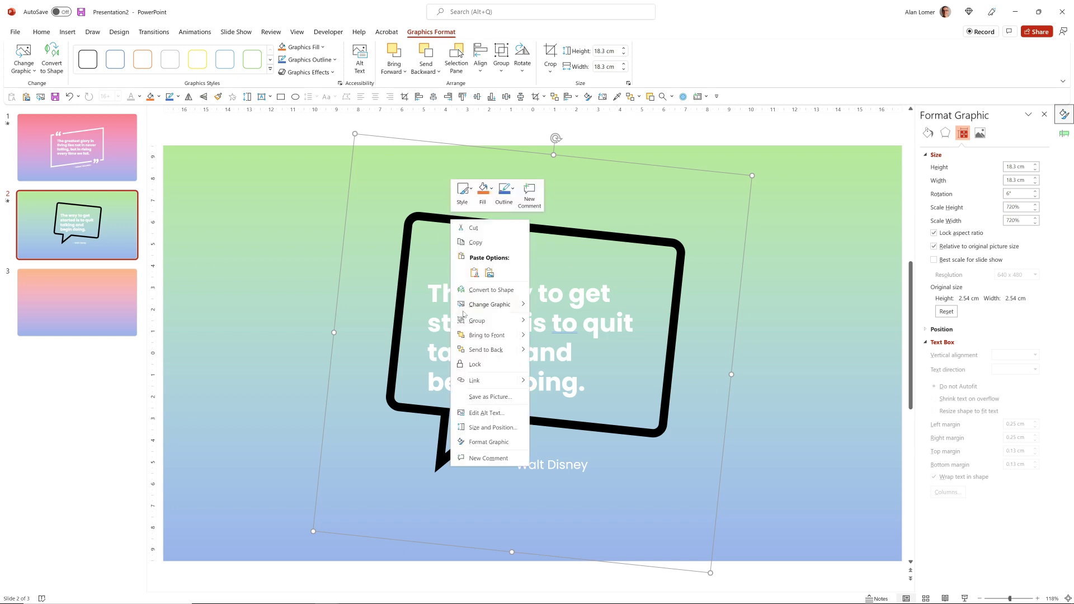
pyautogui.press('Escape')
pyautogui.click(471, 303)
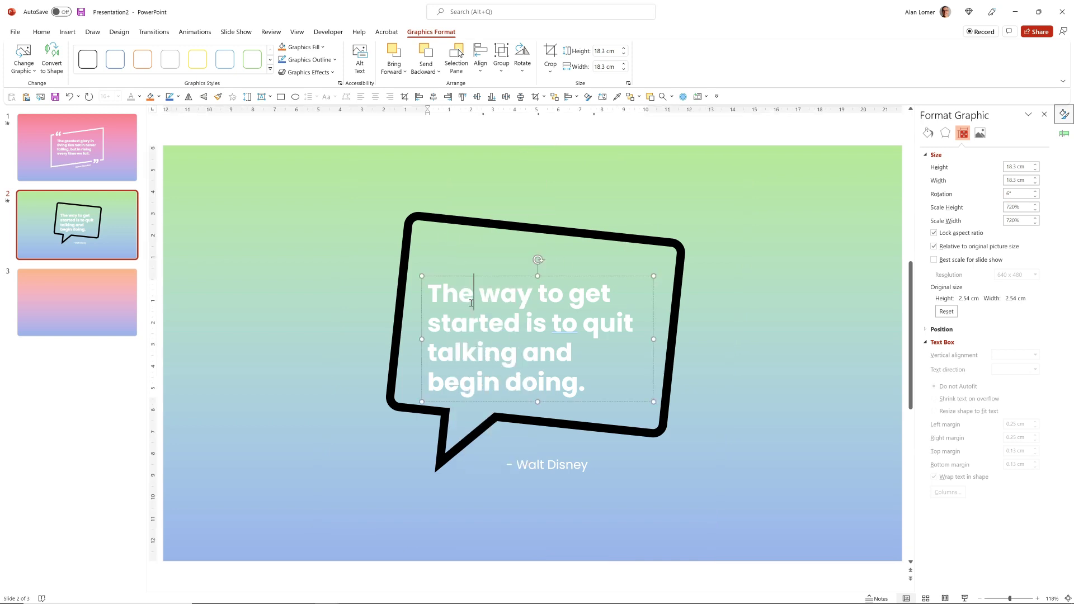
pyautogui.click(541, 464)
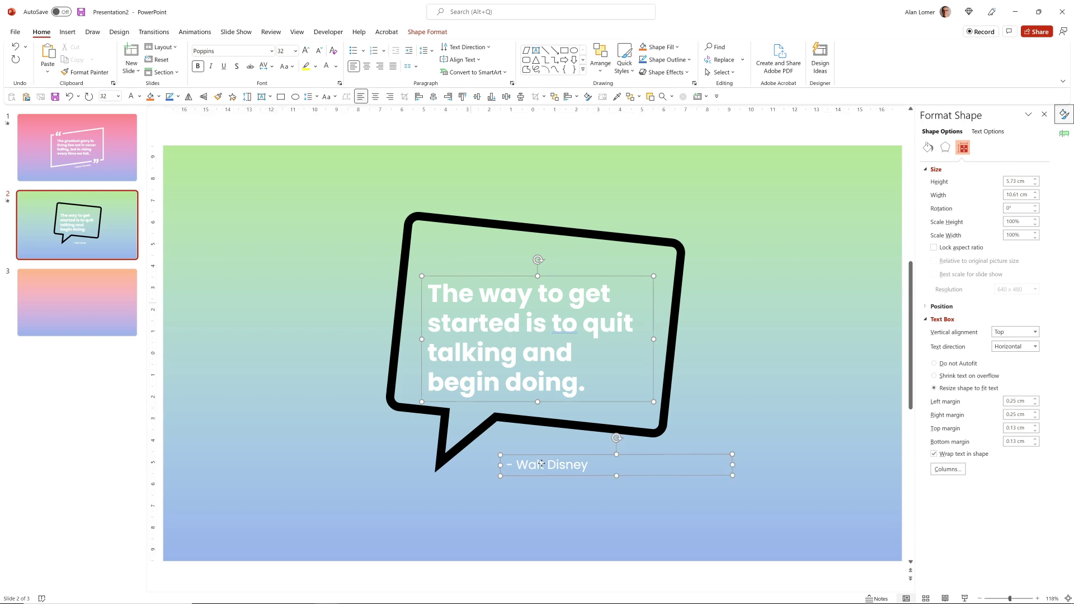
pyautogui.click(1012, 209)
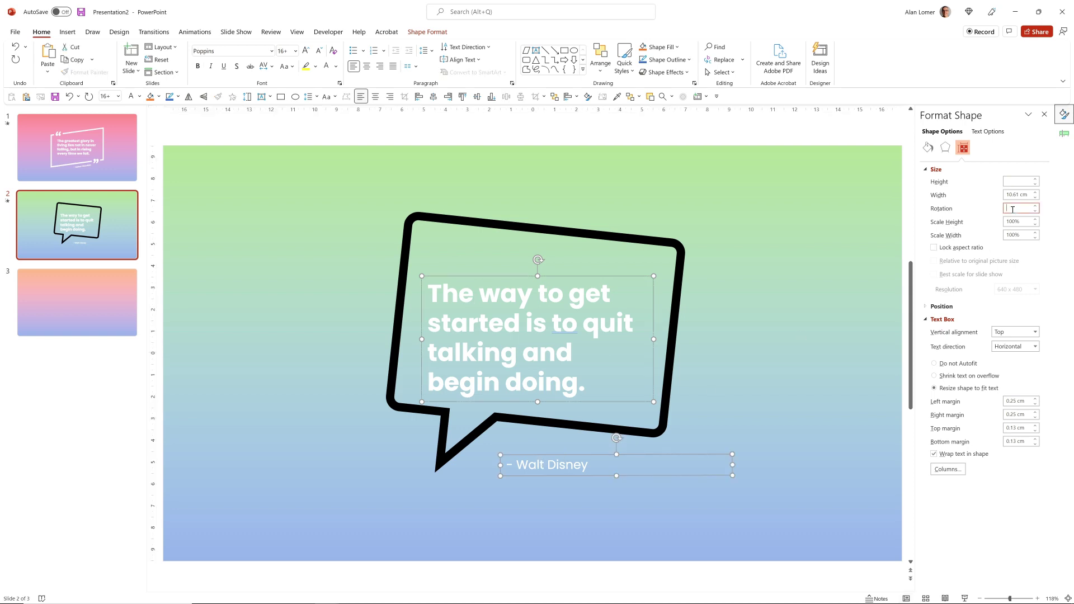
pyautogui.press('Return')
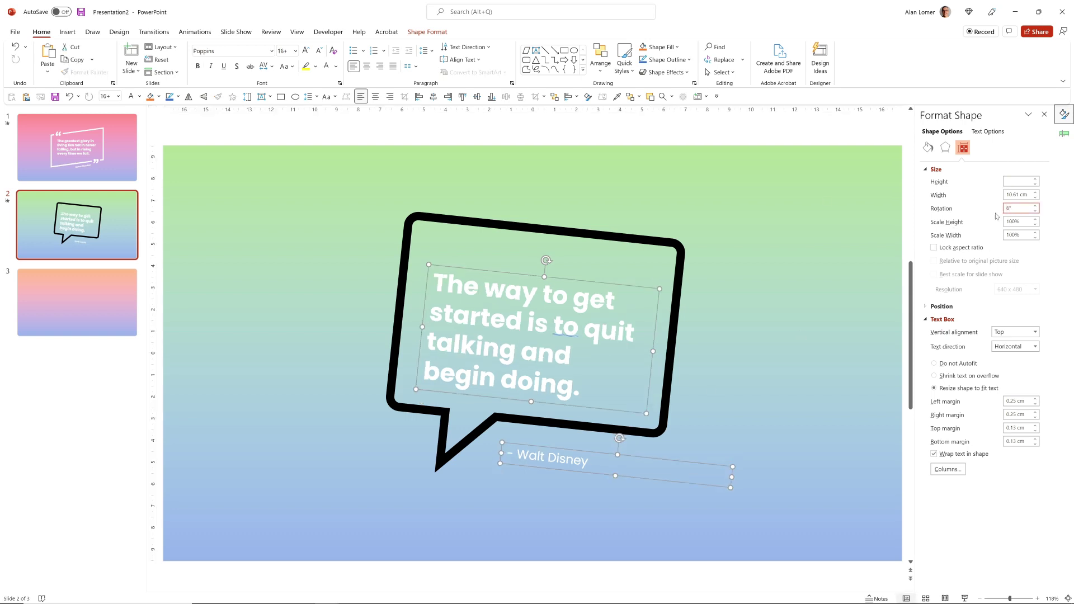
# - Move the quote up and right inside the bubble, with the attribution just beneath it
pyautogui.moveTo(521, 274); pyautogui.dragTo(528, 260)
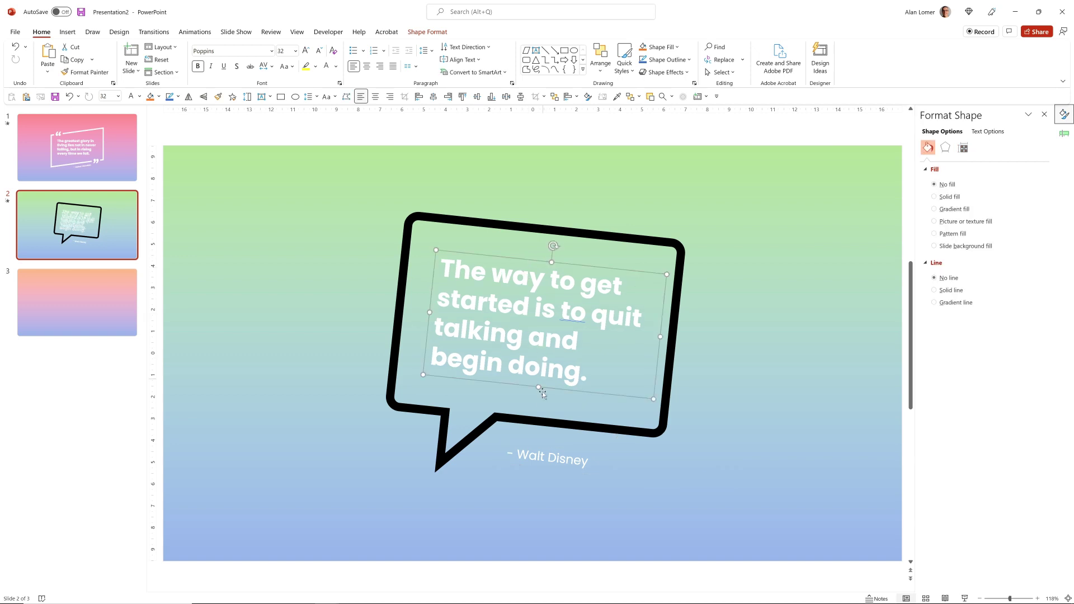
pyautogui.click(534, 463)
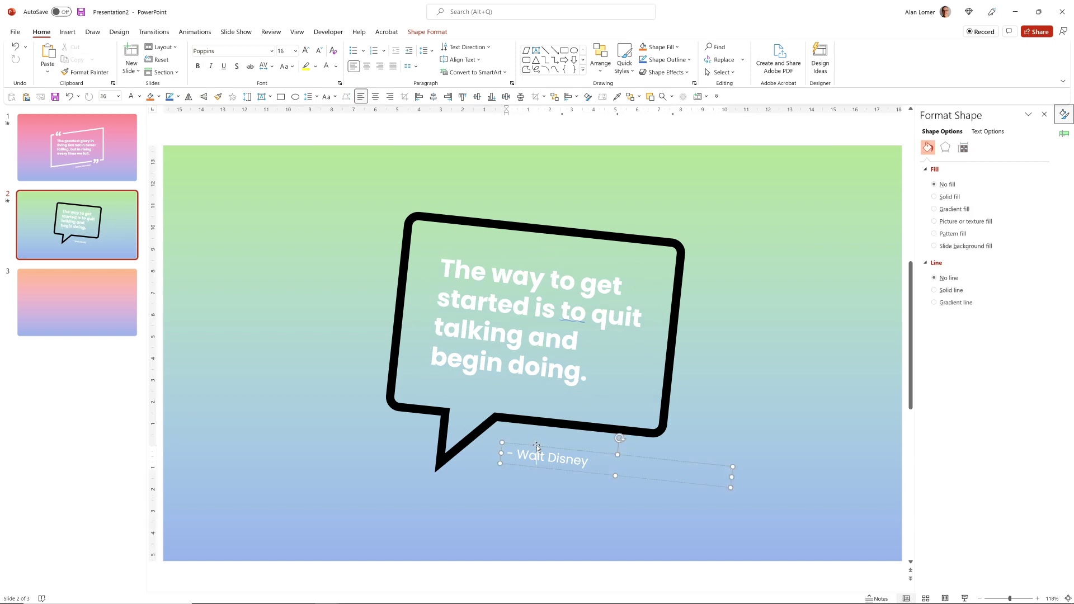
pyautogui.moveTo(537, 447); pyautogui.dragTo(553, 428)
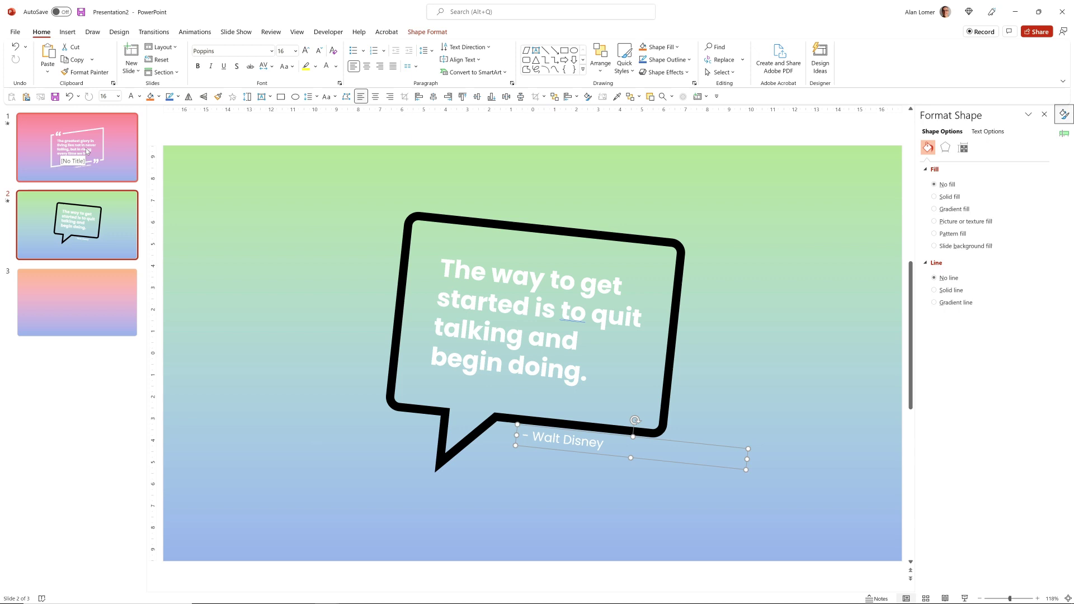
# - Fill the speech-bubble graphic with white
pyautogui.click(440, 222)
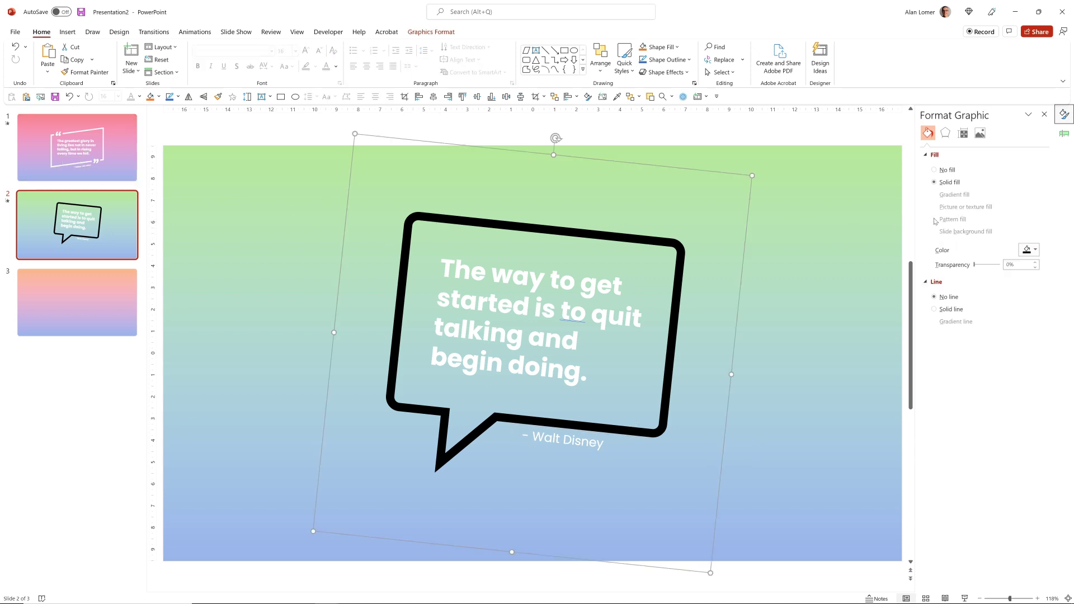
pyautogui.click(1027, 250)
pyautogui.click(996, 277)
# - Select both quote marks on slide 1 for copying, then return to slide 2
pyautogui.click(97, 162)
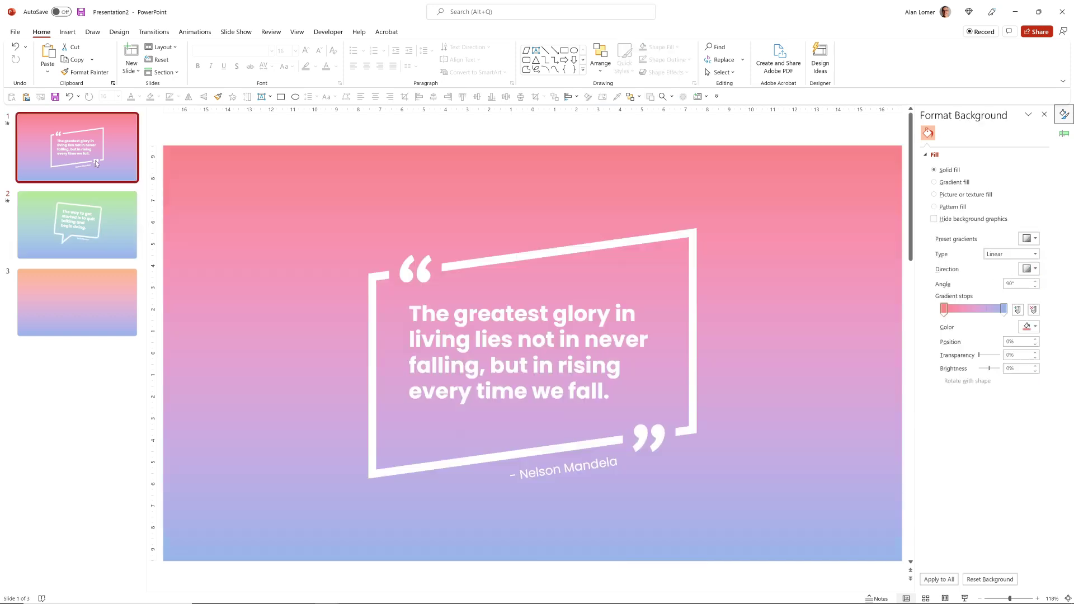
pyautogui.click(430, 266)
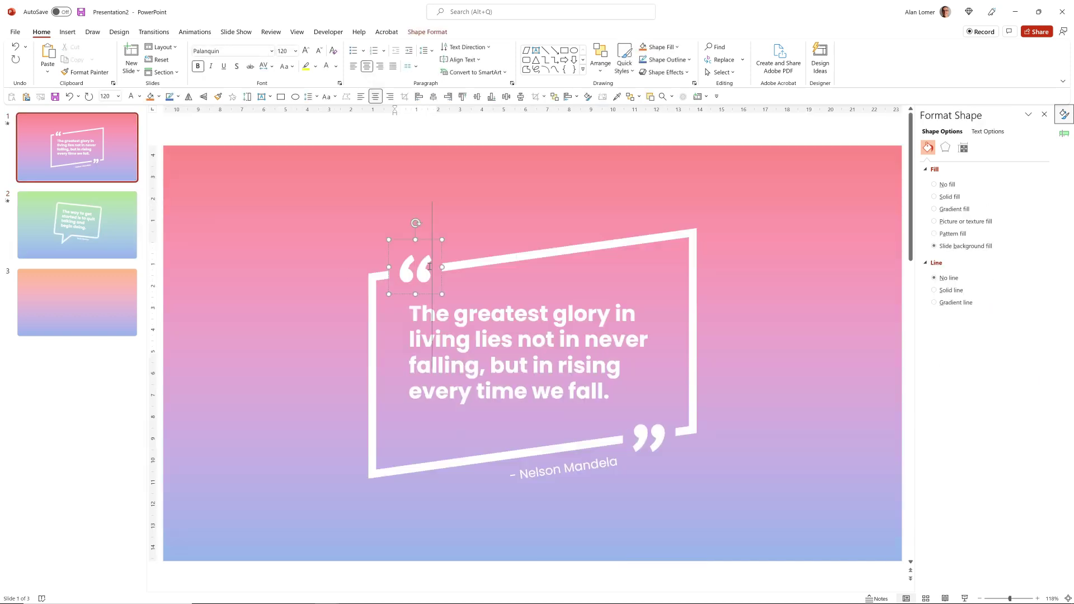
pyautogui.keyDown('shift'); pyautogui.click(654, 437); pyautogui.keyUp('shift')
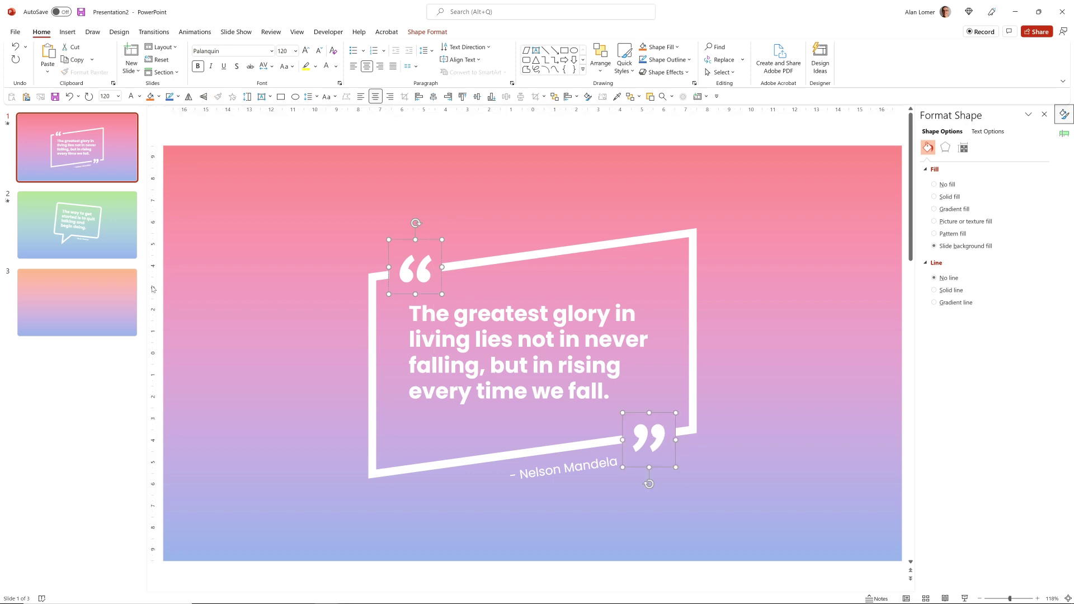
pyautogui.click(91, 240)
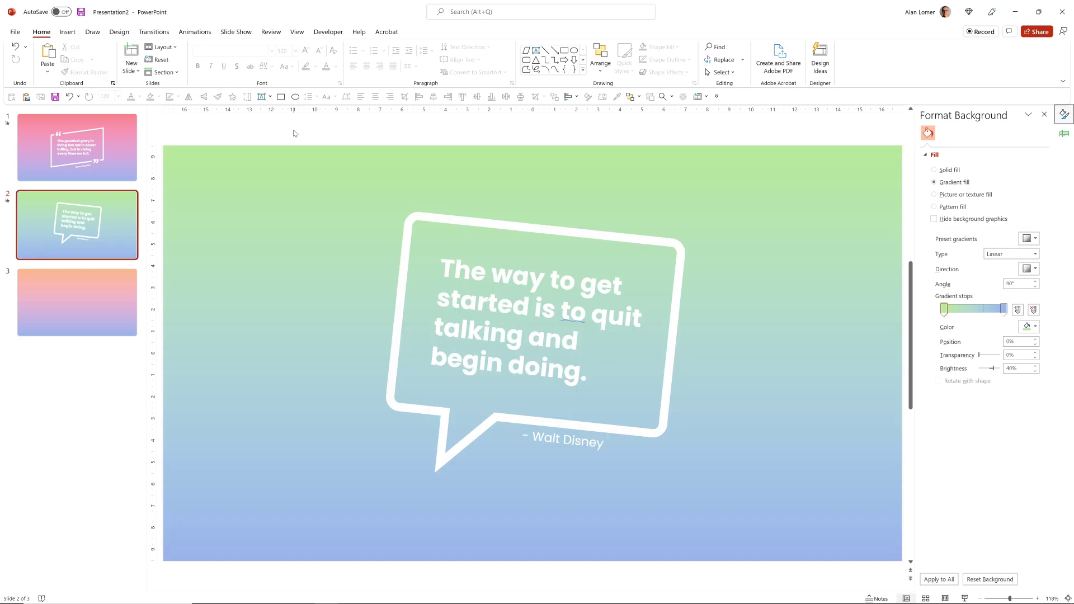
# - Paste the two quote marks onto slide 2 at the bubble's top-left and lower-right edges
pyautogui.hotkey('ctrl', 'v')
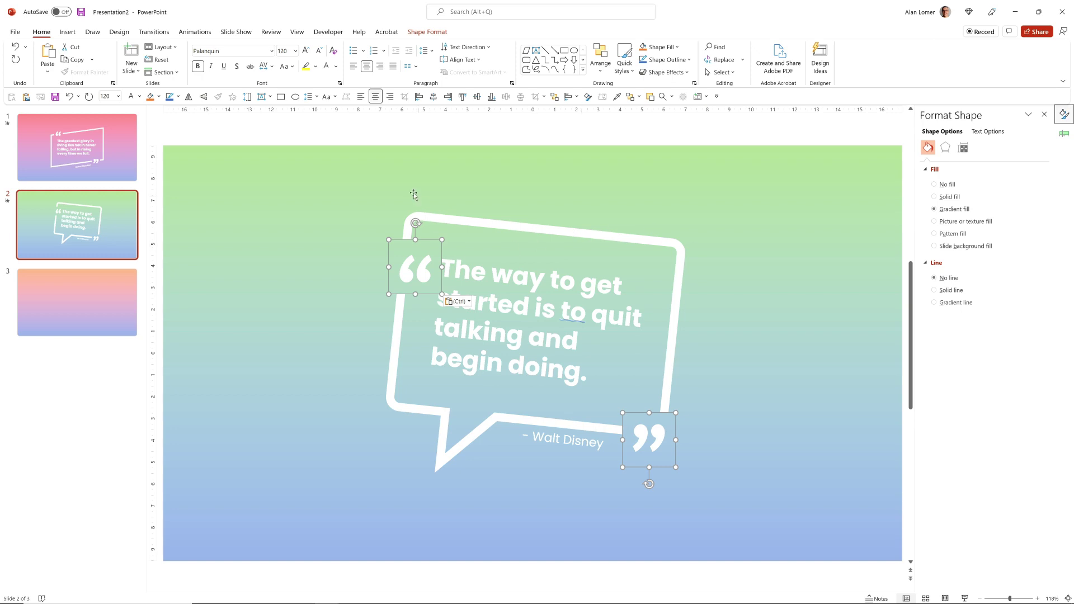
pyautogui.click(440, 256)
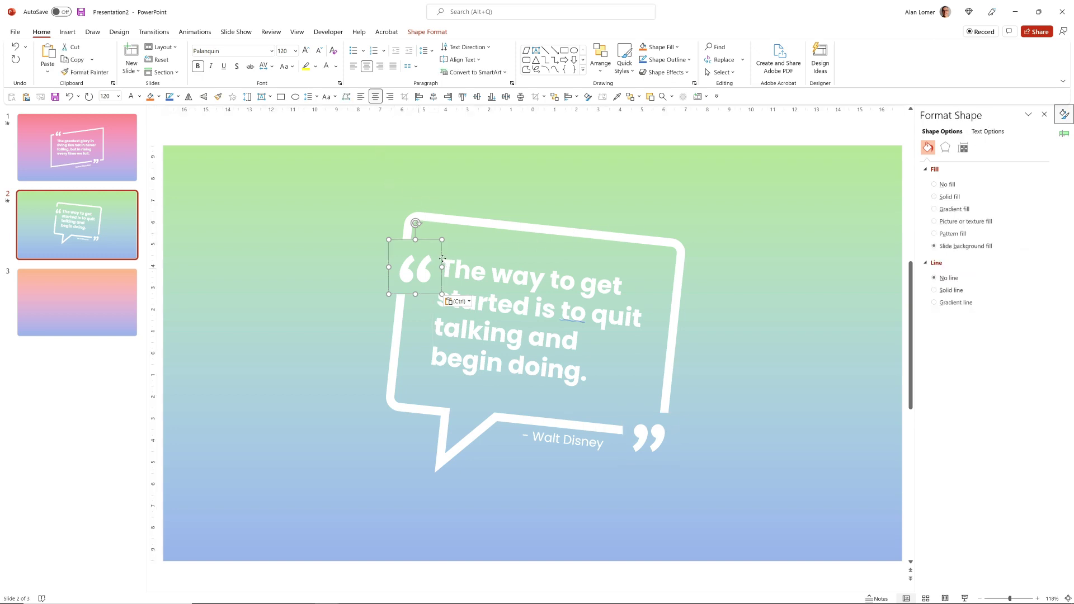
pyautogui.moveTo(441, 256); pyautogui.dragTo(485, 213)
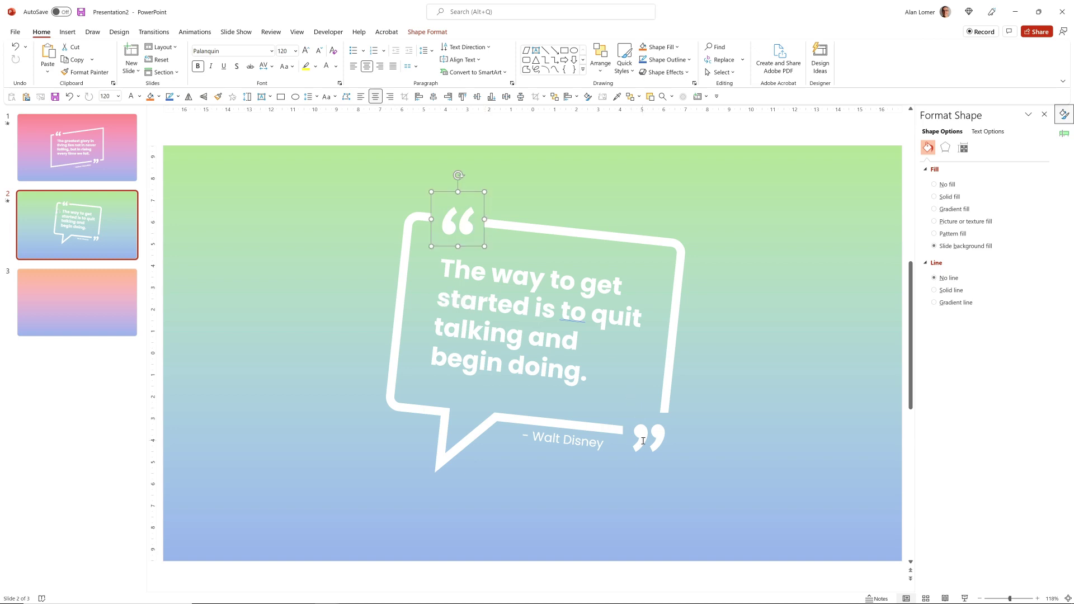
pyautogui.click(627, 435)
pyautogui.moveTo(622, 431); pyautogui.dragTo(597, 419)
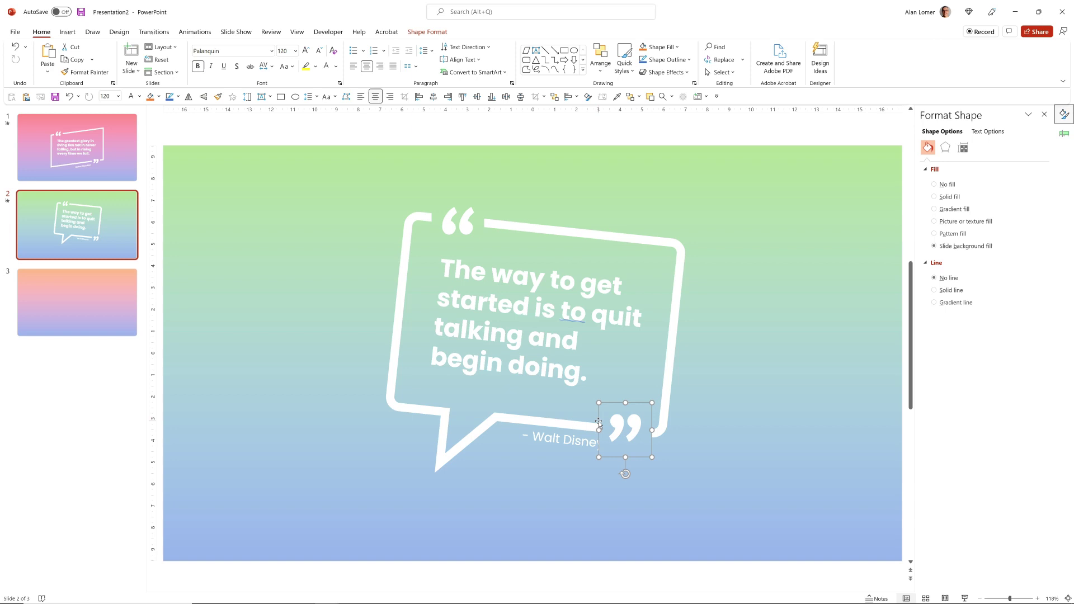
# - Group the quote marks and shrink them, then resize the opening mark
pyautogui.click(464, 221)
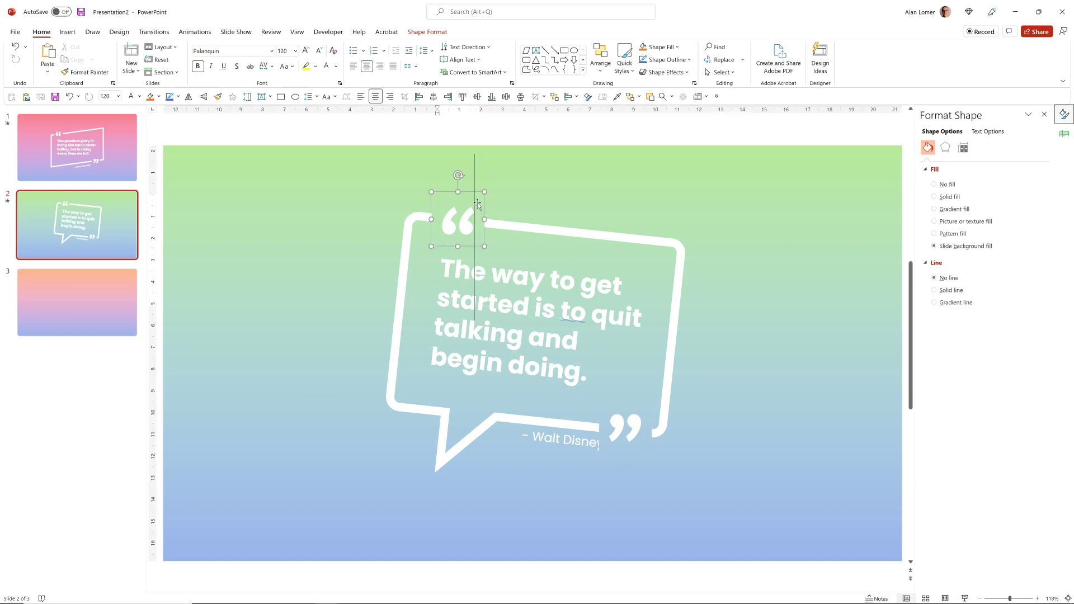
pyautogui.keyDown('shift'); pyautogui.click(628, 428); pyautogui.keyUp('shift')
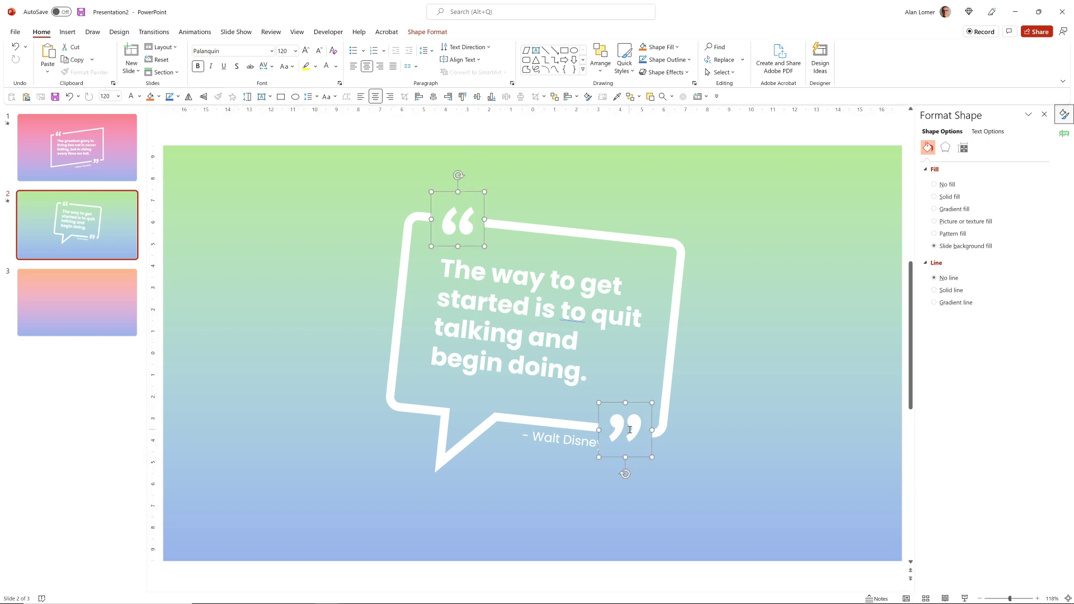
pyautogui.hotkey('ctrl', 'g')
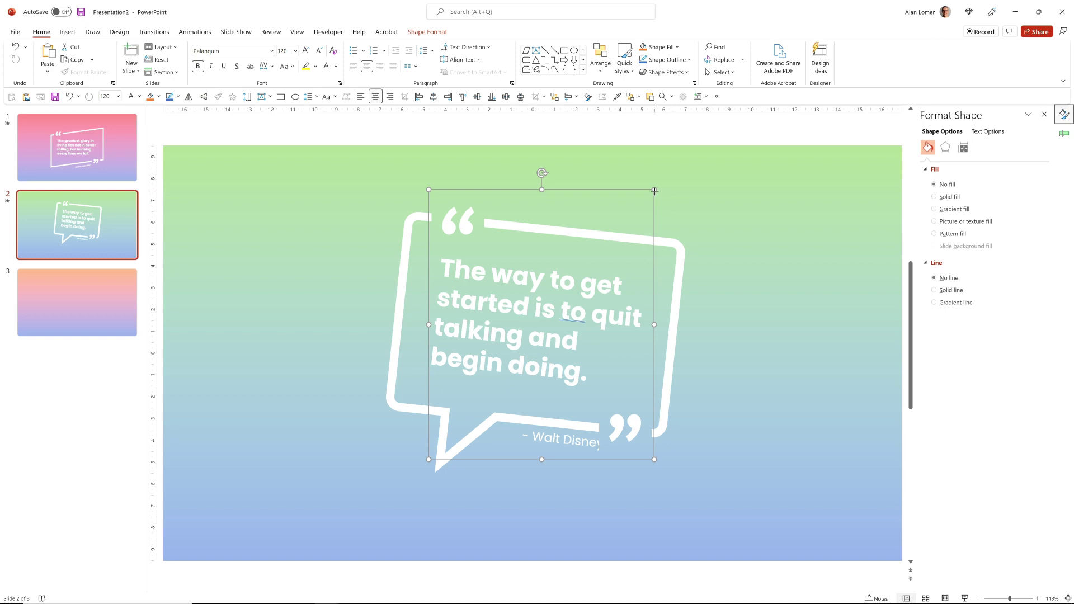
pyautogui.moveTo(654, 189); pyautogui.dragTo(587, 258)
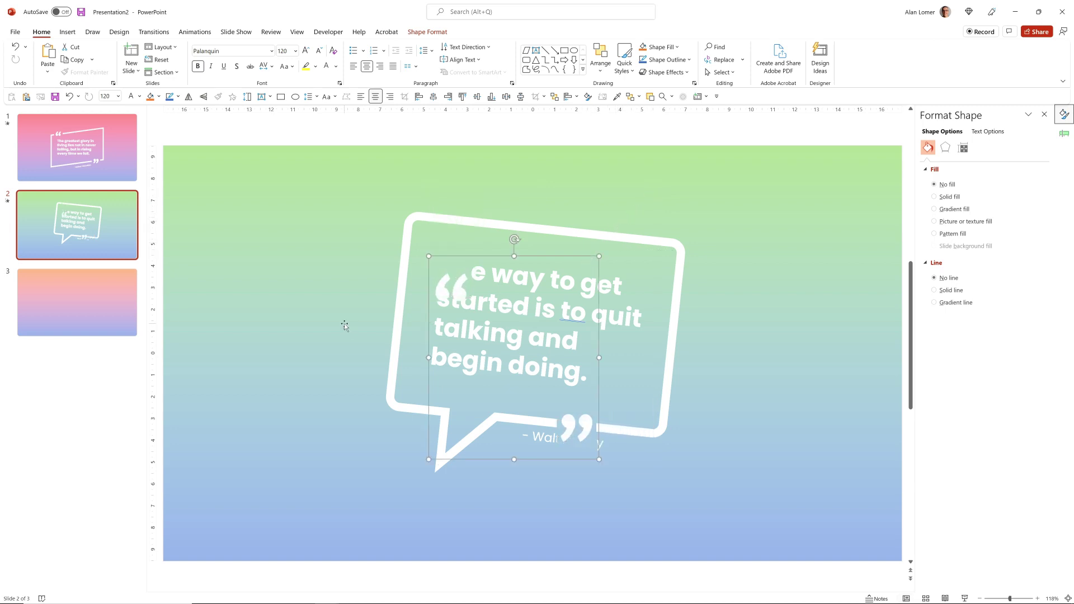
pyautogui.click(451, 285)
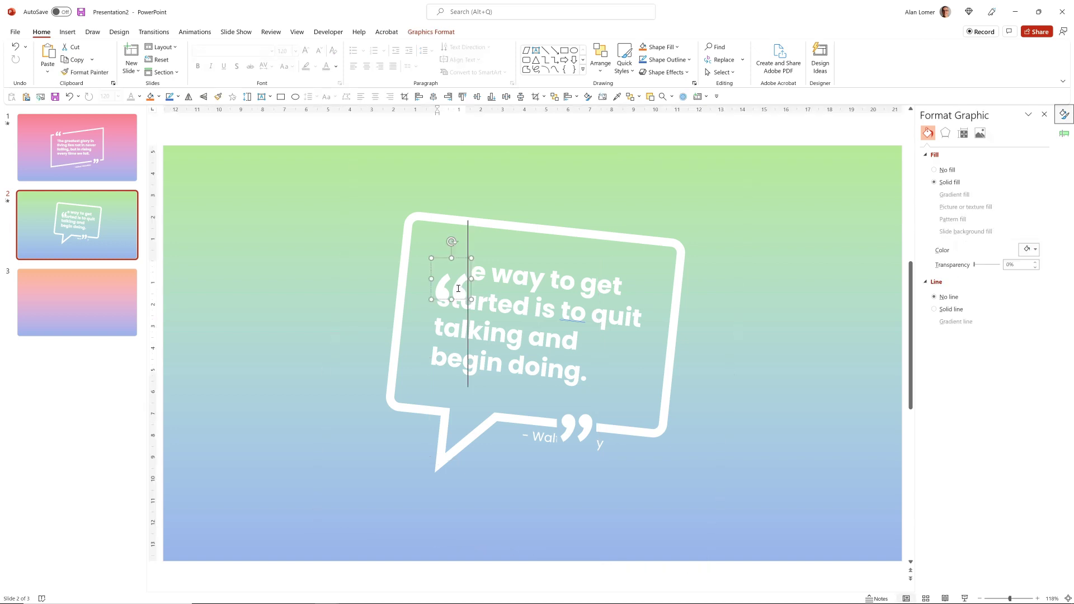
pyautogui.moveTo(463, 258); pyautogui.dragTo(474, 200)
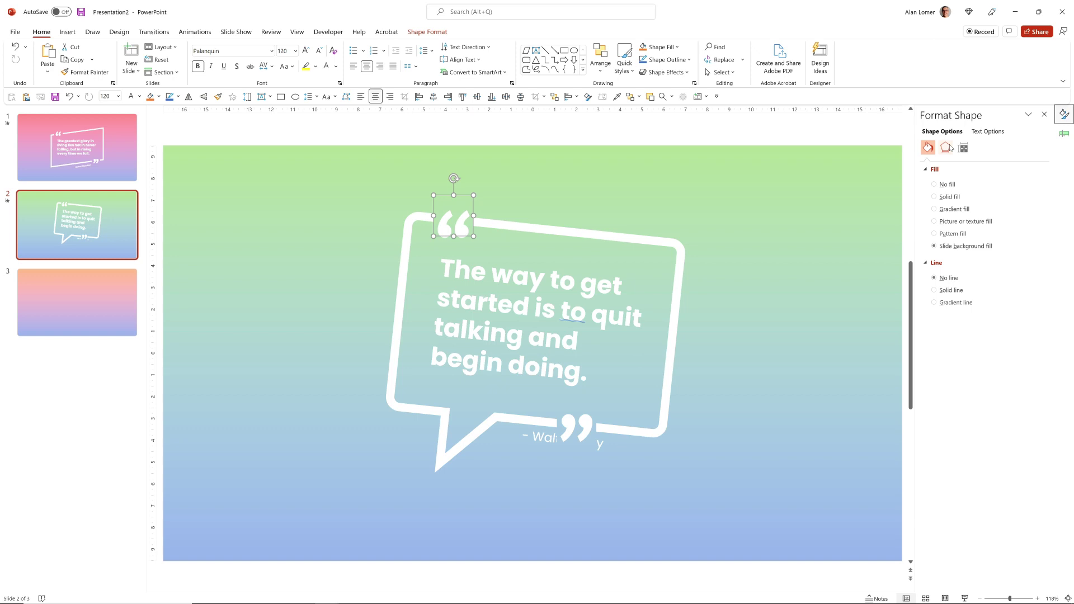
# - Rotate both quote marks by 6° to match the speech bubble
pyautogui.keyDown('shift'); pyautogui.click(580, 432); pyautogui.keyUp('shift')
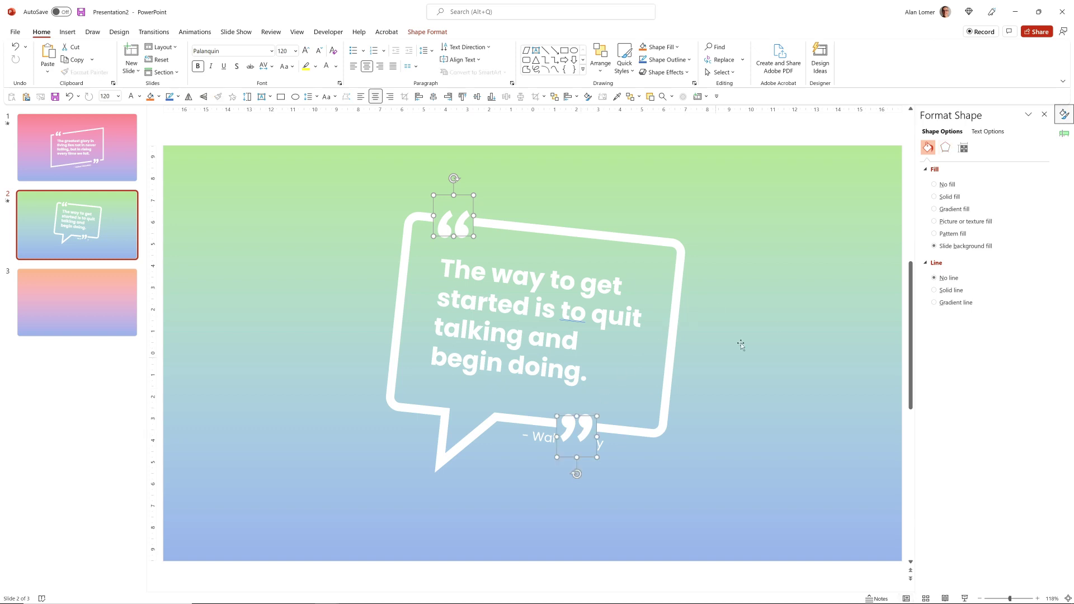
pyautogui.click(962, 148)
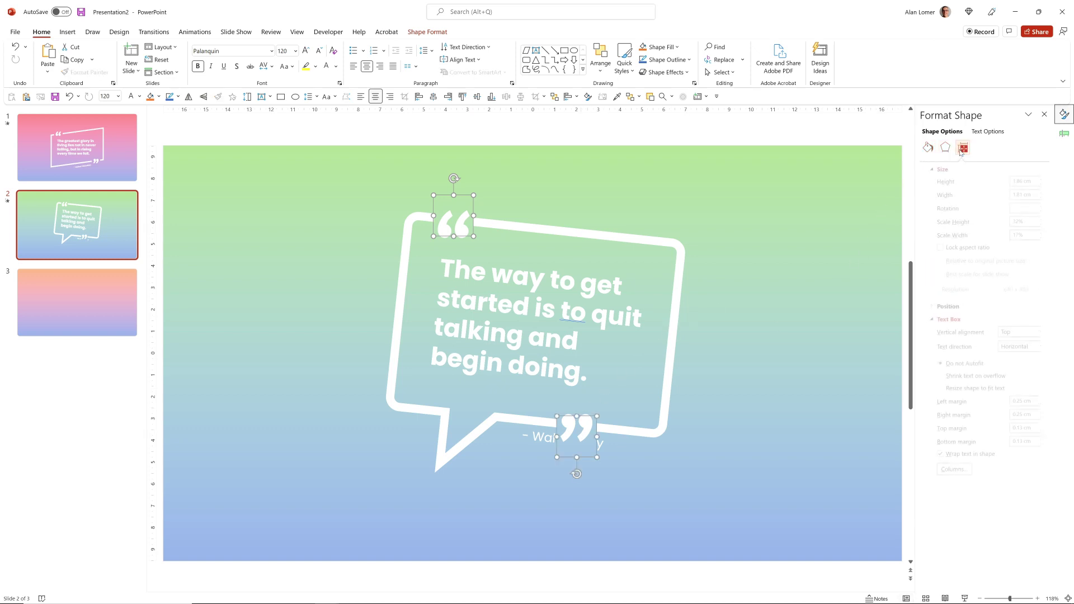
pyautogui.click(1016, 210)
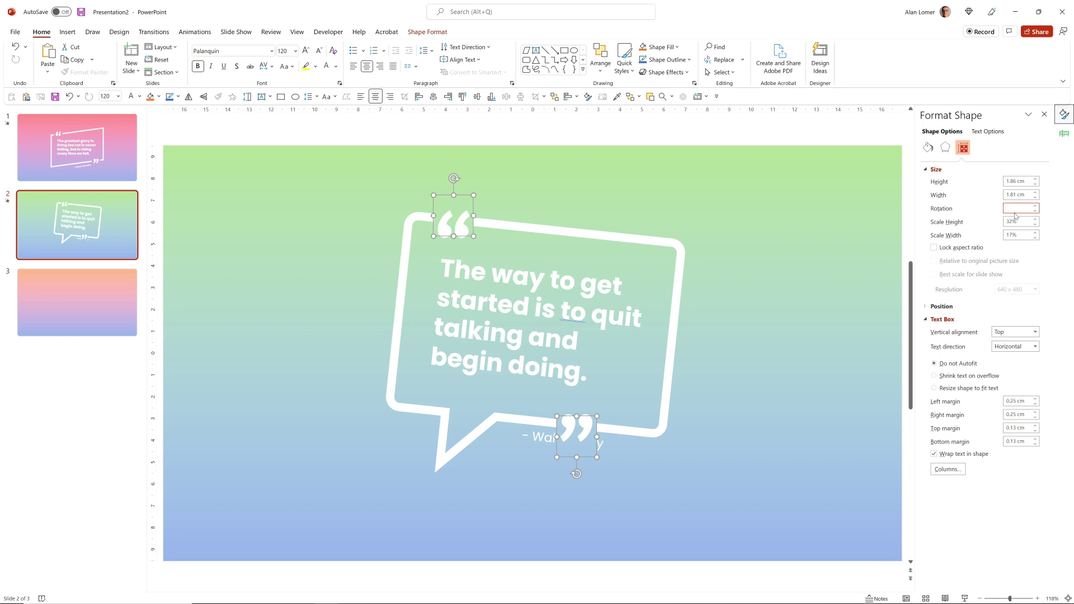
pyautogui.press('Return')
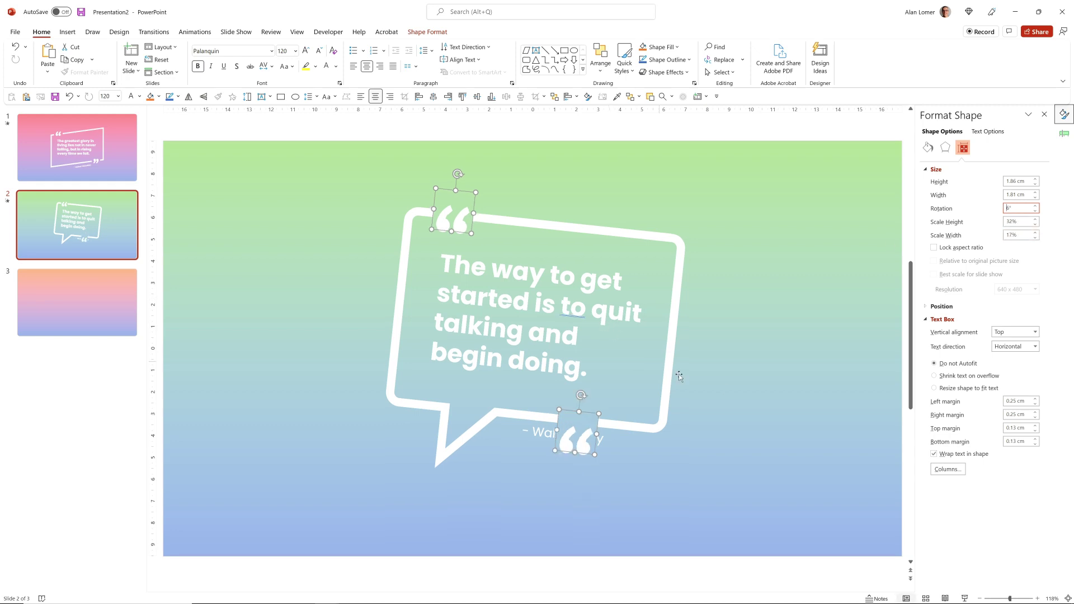
pyautogui.click(742, 387)
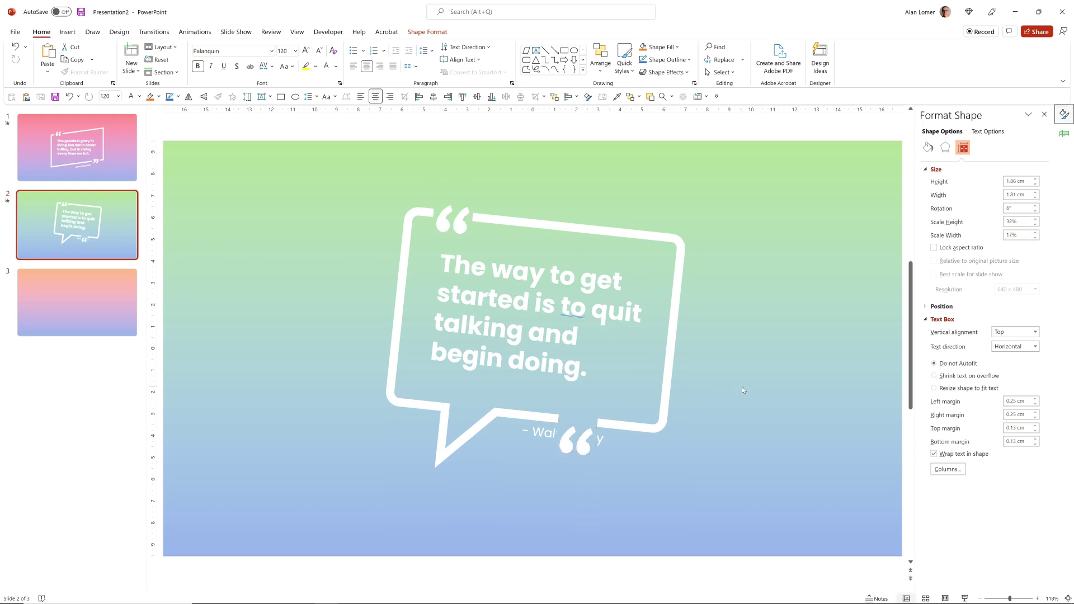
# - Adjust the closing quote's angle, tuck it into the bubble's lower-right corner, and reposition the opening mark
pyautogui.click(582, 432)
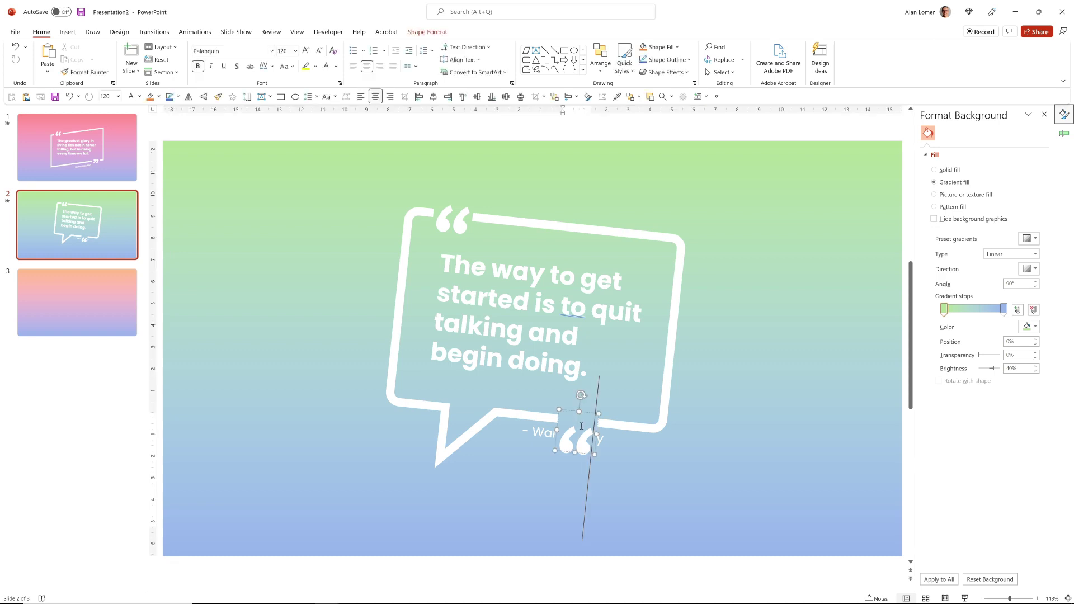
pyautogui.moveTo(581, 395); pyautogui.dragTo(568, 489)
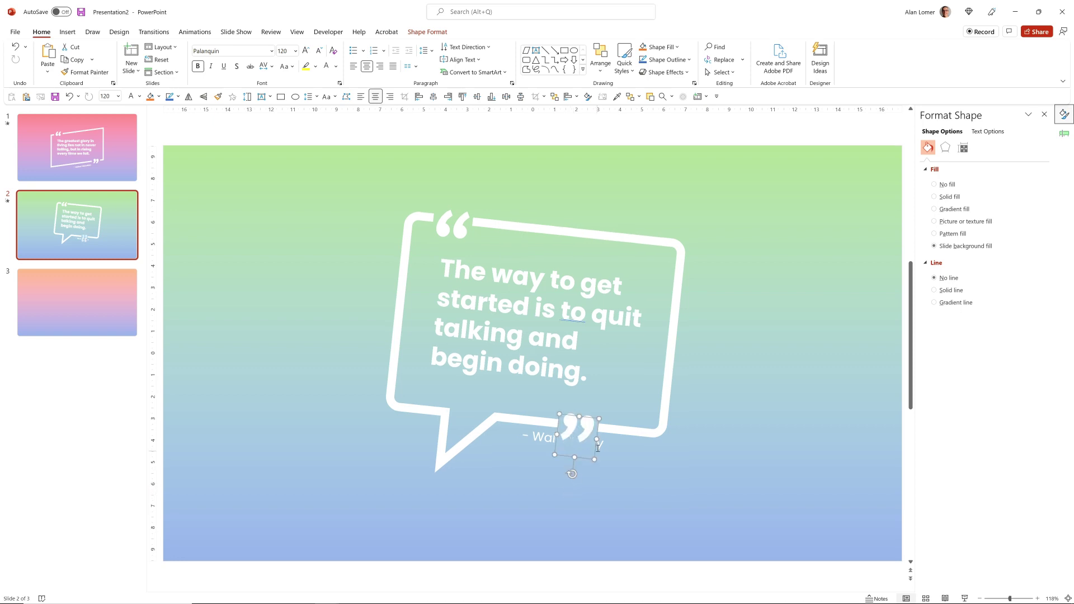
pyautogui.moveTo(596, 432); pyautogui.dragTo(643, 432)
pyautogui.press('F2')
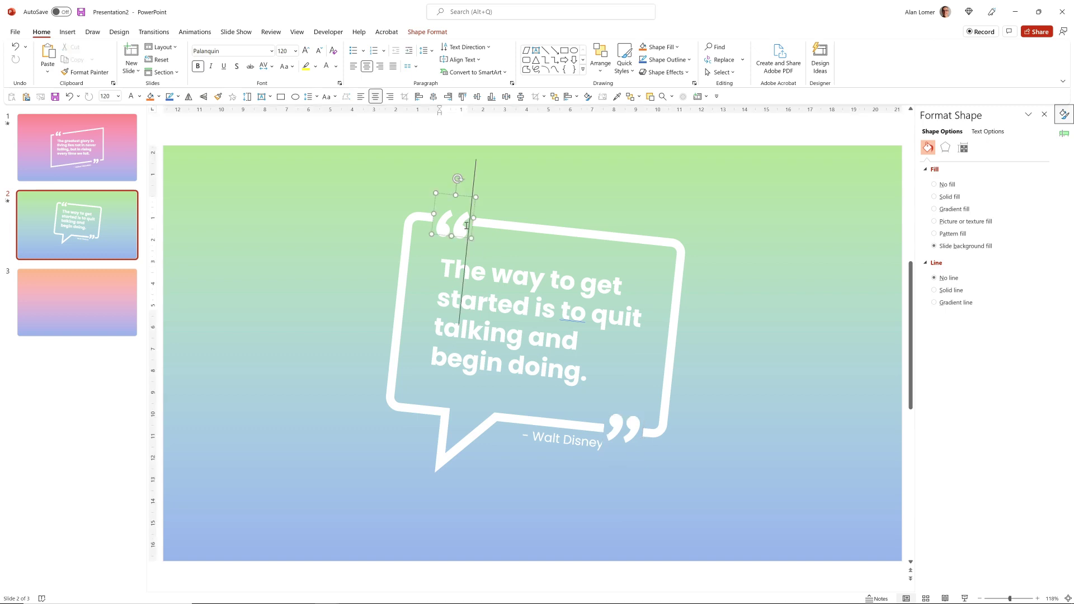
pyautogui.moveTo(602, 435); pyautogui.dragTo(641, 448)
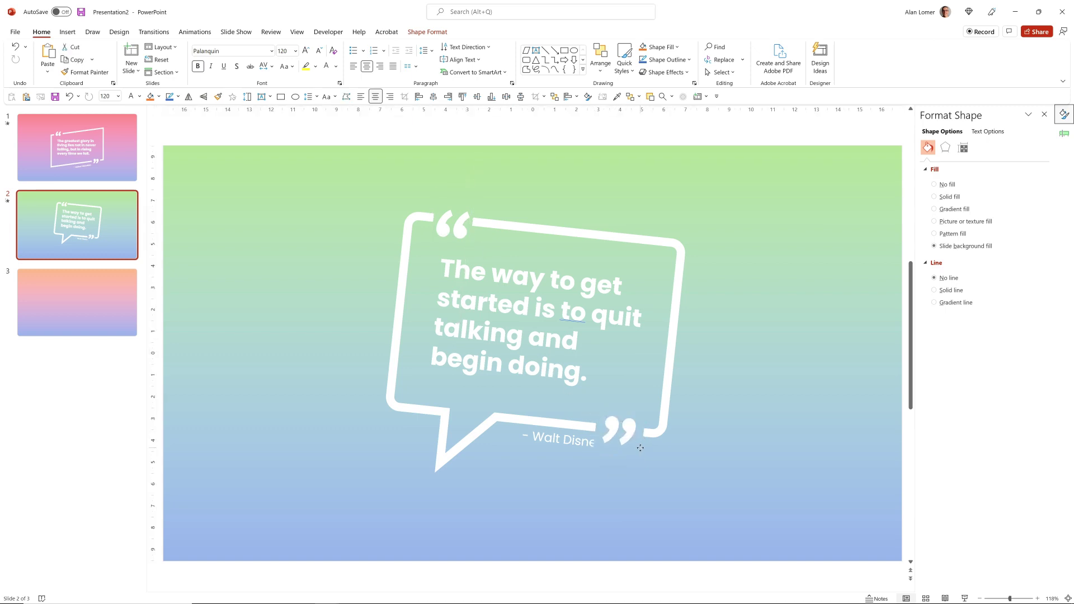
pyautogui.moveTo(459, 226)
pyautogui.mouseDown()
pyautogui.moveTo(455, 187)
pyautogui.moveTo(481, 218)
pyautogui.moveTo(459, 226)
pyautogui.mouseUp()
# - Nudge the Walt Disney attribution slightly left so it is fully visible
pyautogui.click(387, 223)
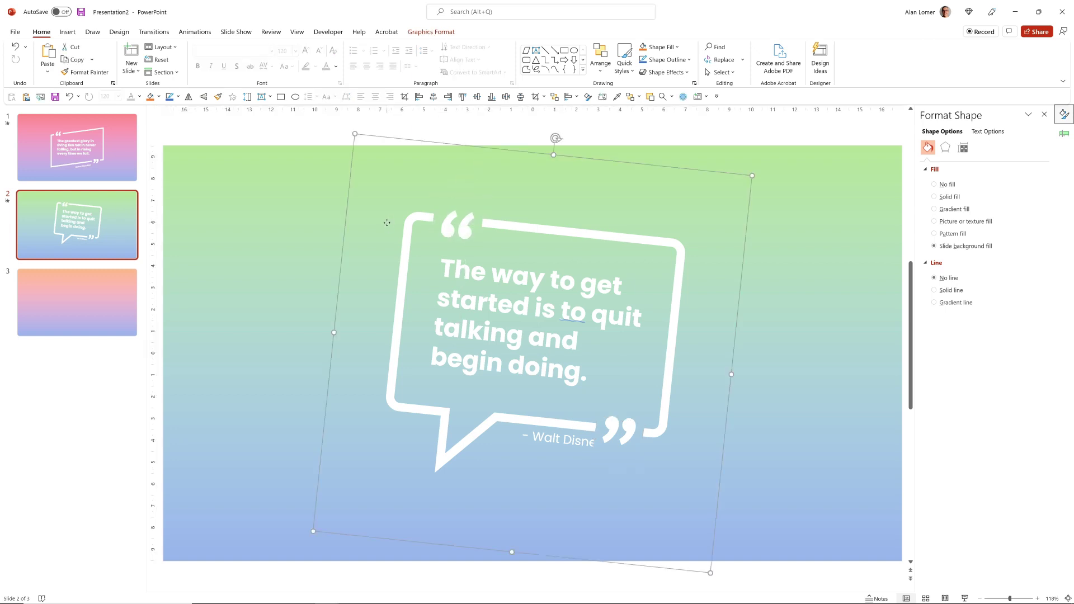
pyautogui.click(557, 441)
pyautogui.moveTo(557, 440); pyautogui.dragTo(543, 450)
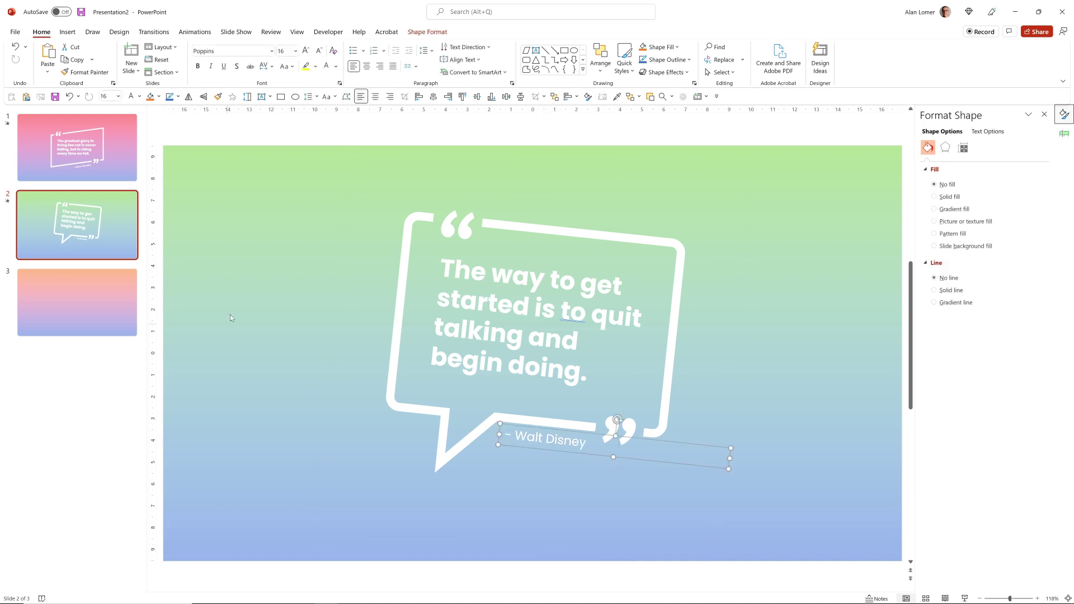
pyautogui.click(218, 141)
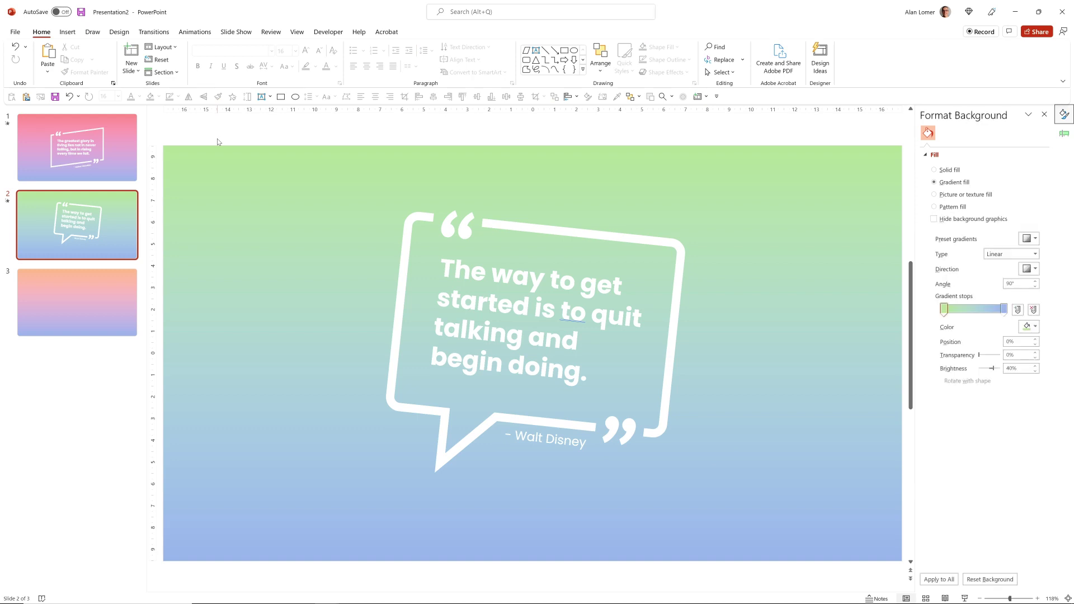
pyautogui.click(452, 275)
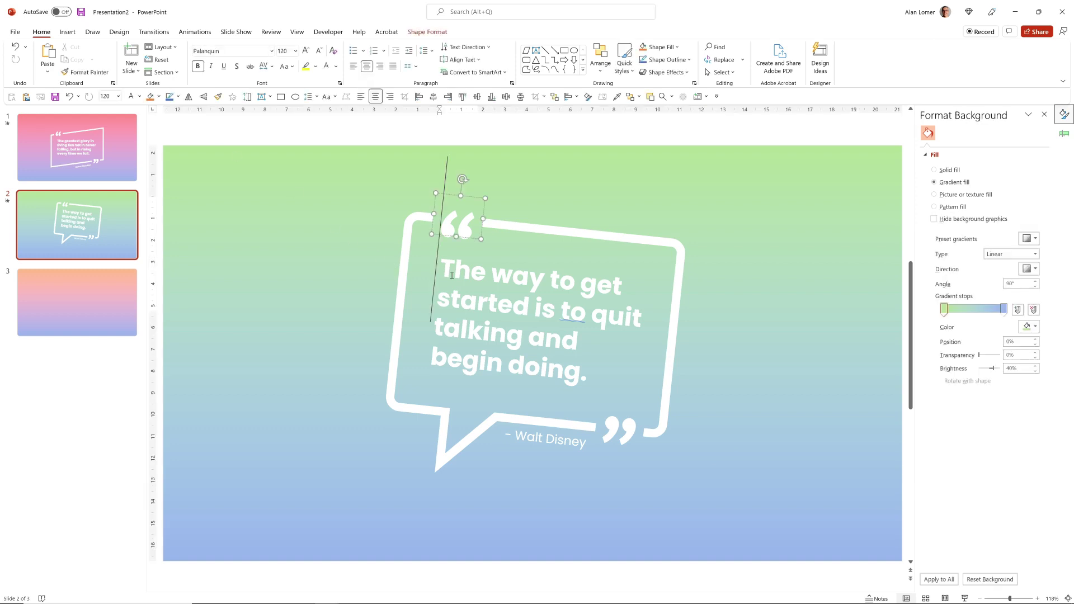
pyautogui.click(536, 307)
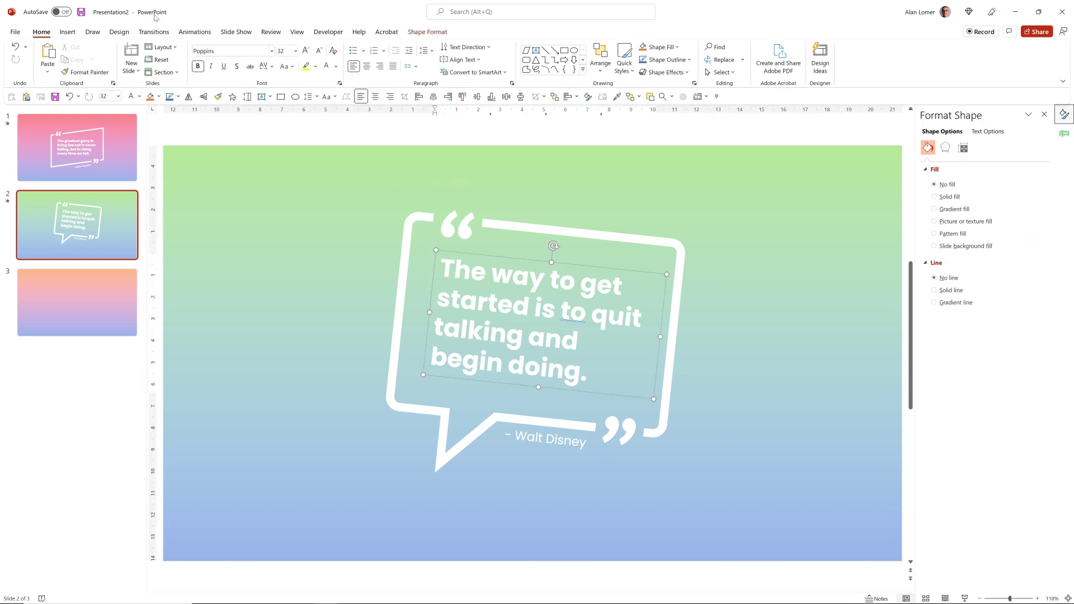
# - In the Animation Pane, set the quote's Fade effect to animate by letter with 5% delay
pyautogui.click(195, 32)
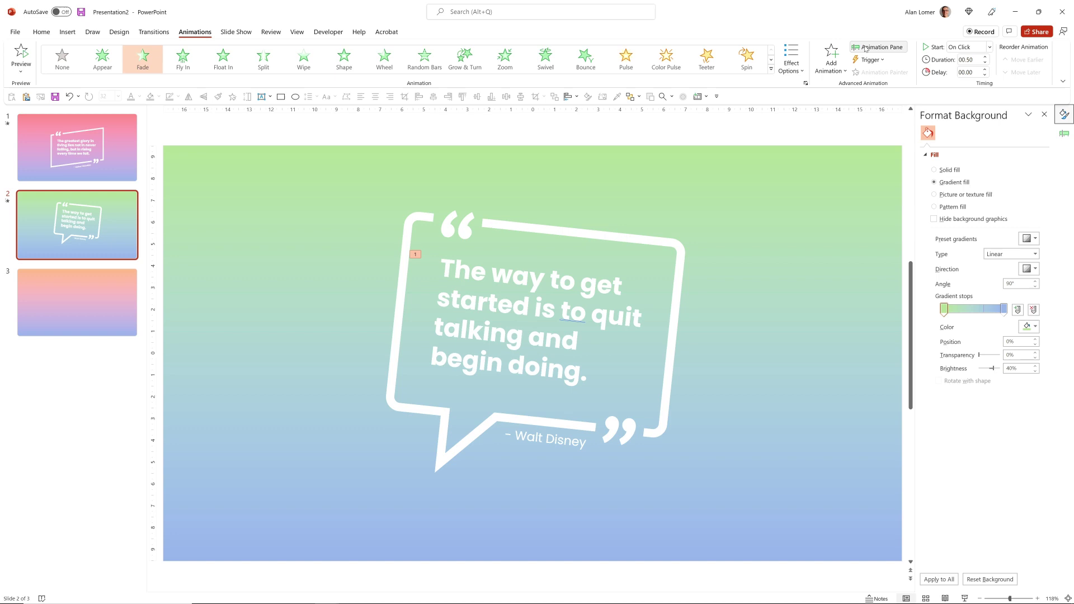
pyautogui.click(865, 48)
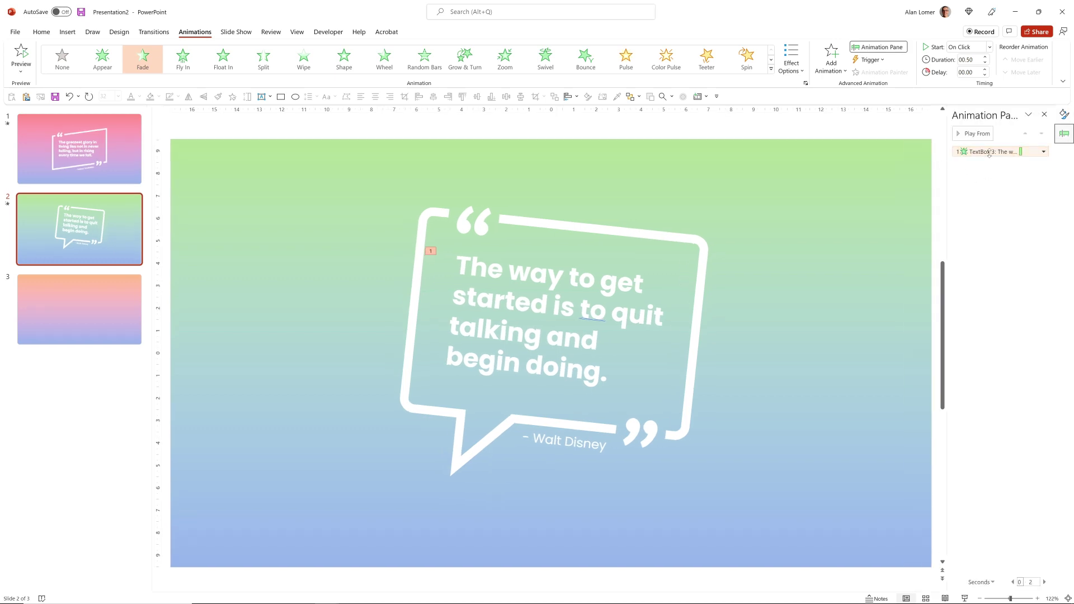
pyautogui.doubleClick(989, 153)
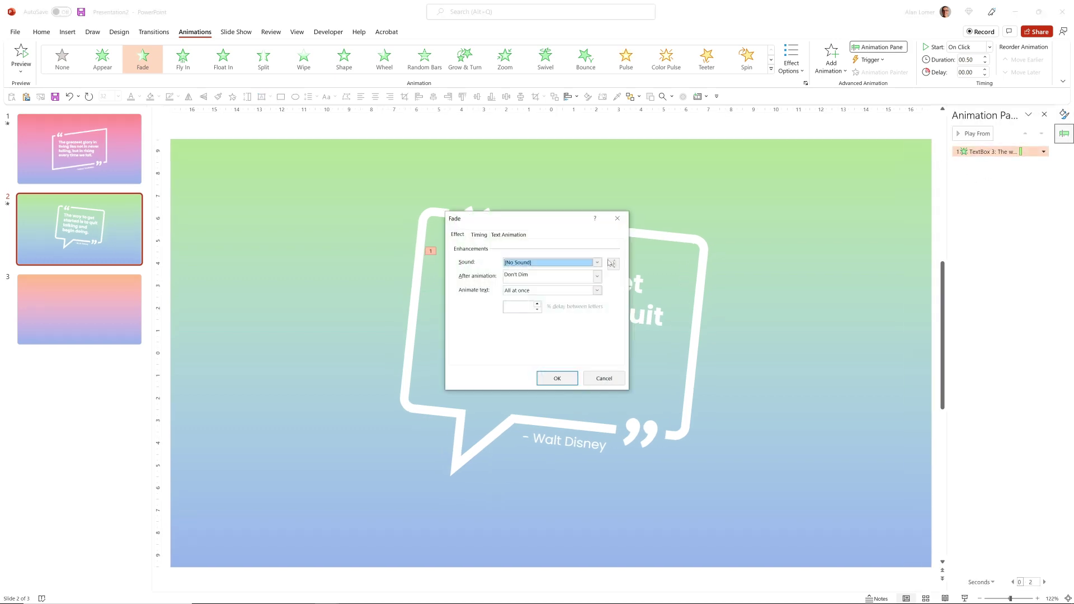
pyautogui.click(565, 291)
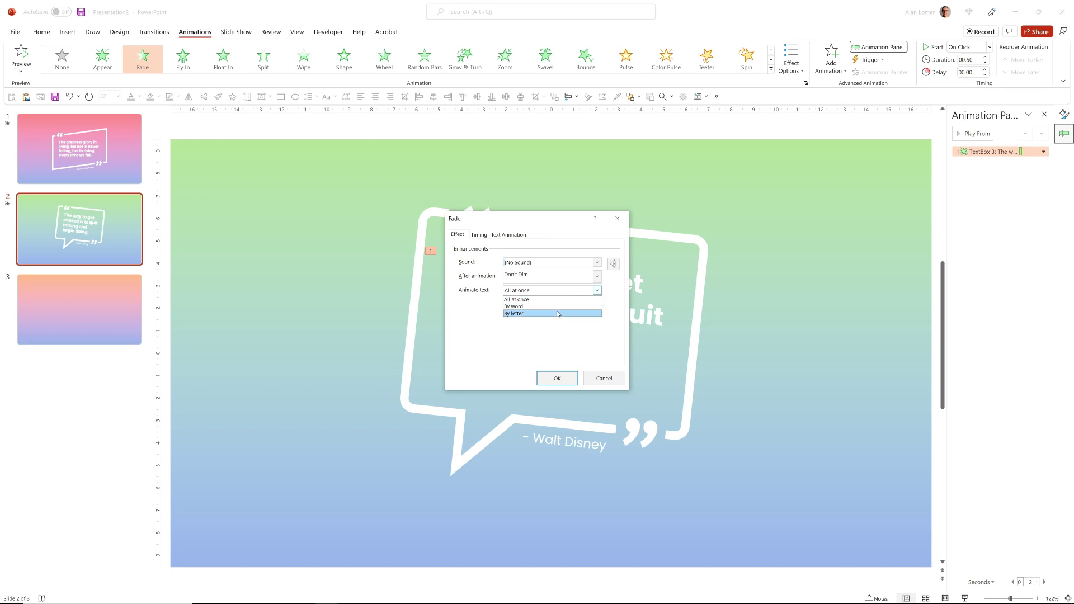
pyautogui.click(520, 311)
pyautogui.doubleClick(518, 305)
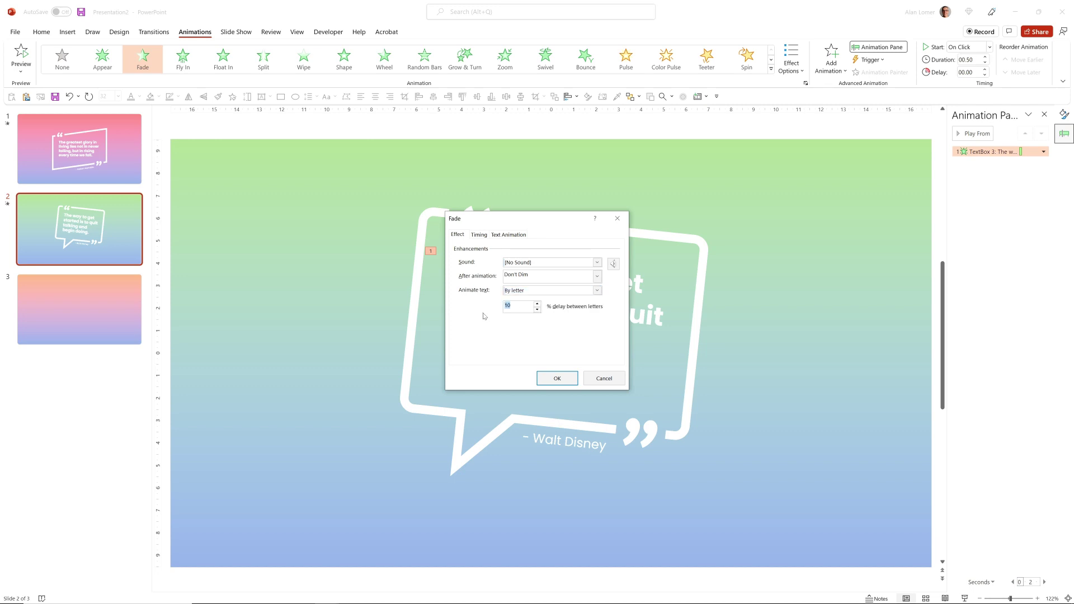
pyautogui.press('Return')
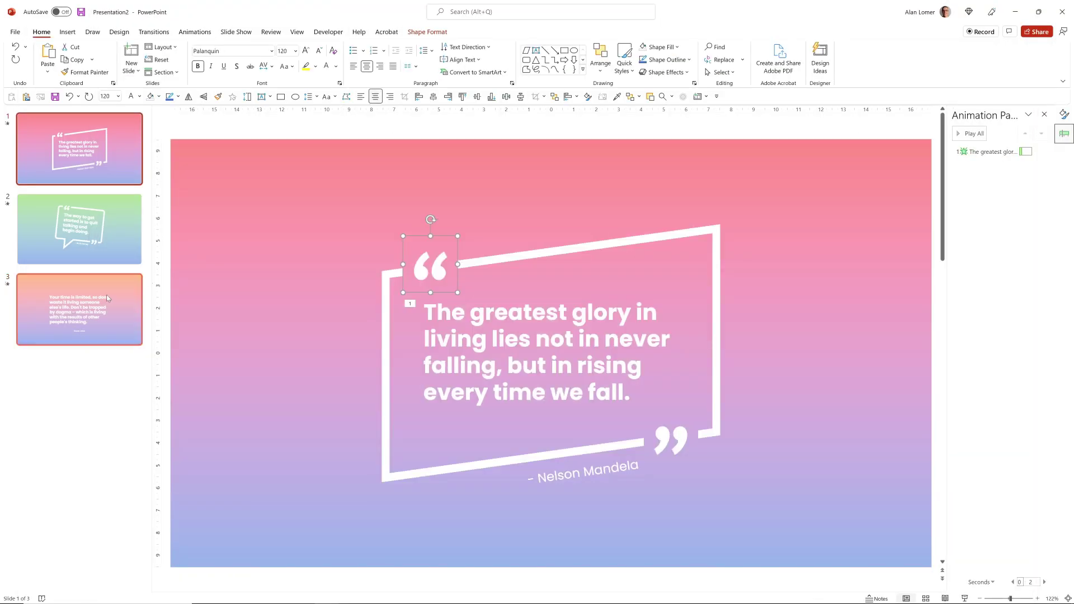
# - On slide 3, paste the quote mark above the Steve Jobs quote and draw a rectangle over it
pyautogui.click(79, 310)
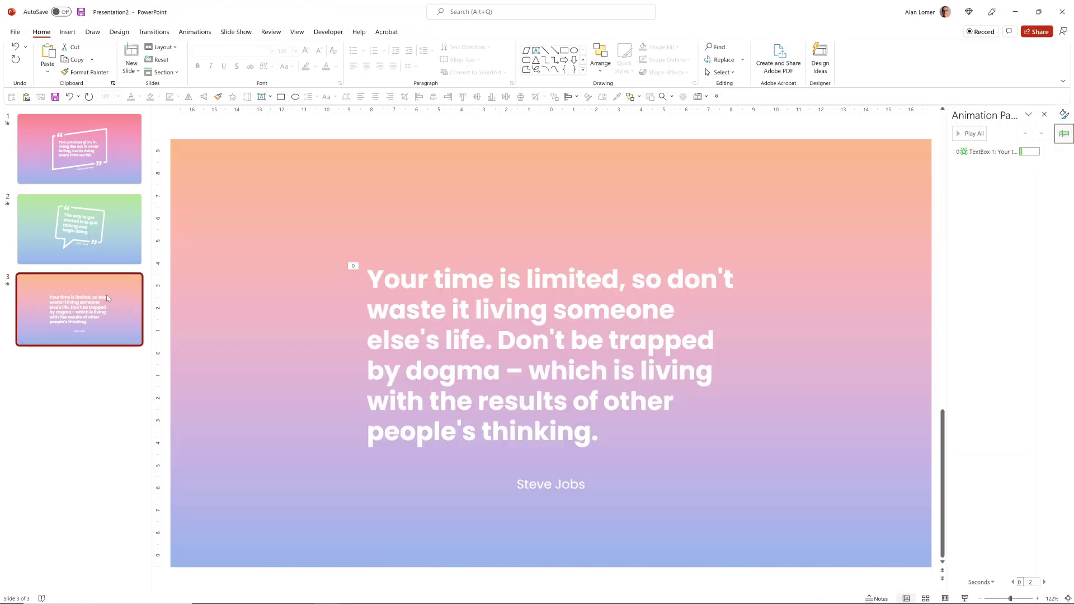
pyautogui.hotkey('ctrl', 'v')
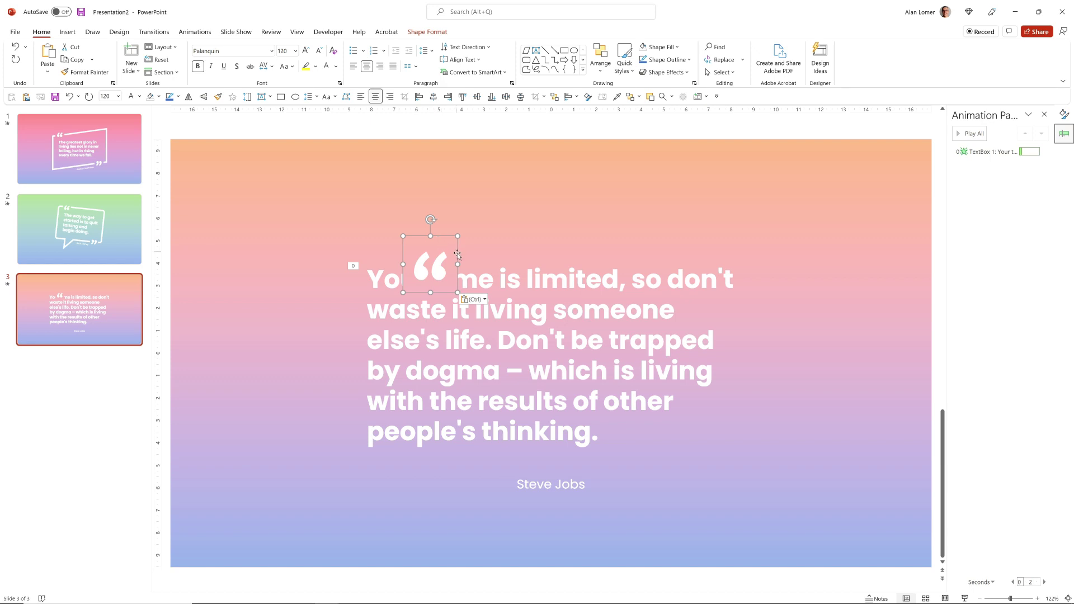
pyautogui.moveTo(458, 253); pyautogui.dragTo(577, 210)
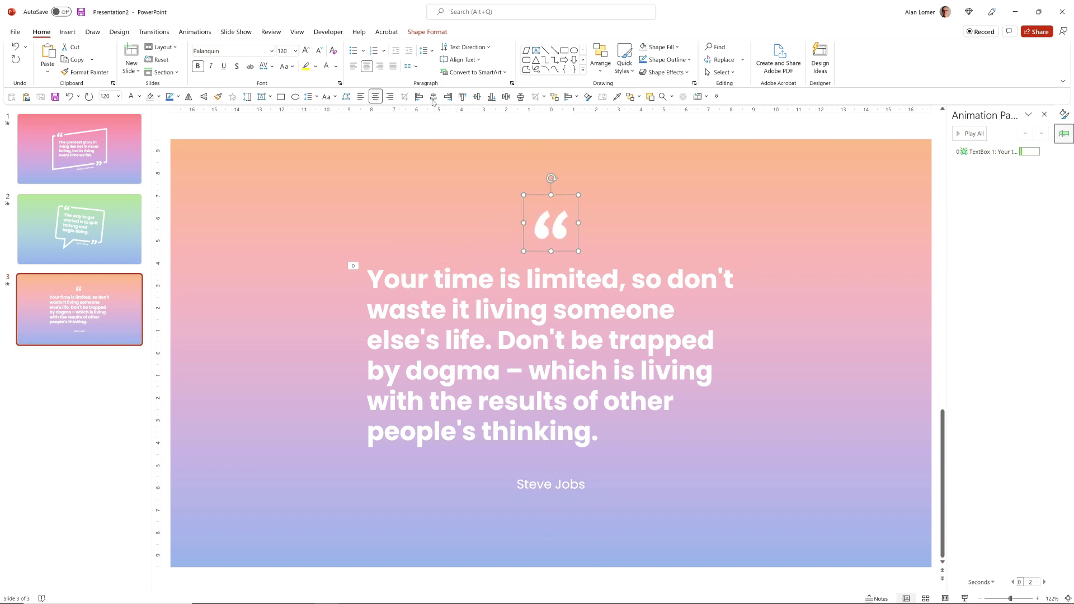
pyautogui.click(564, 51)
pyautogui.moveTo(314, 221); pyautogui.dragTo(798, 485)
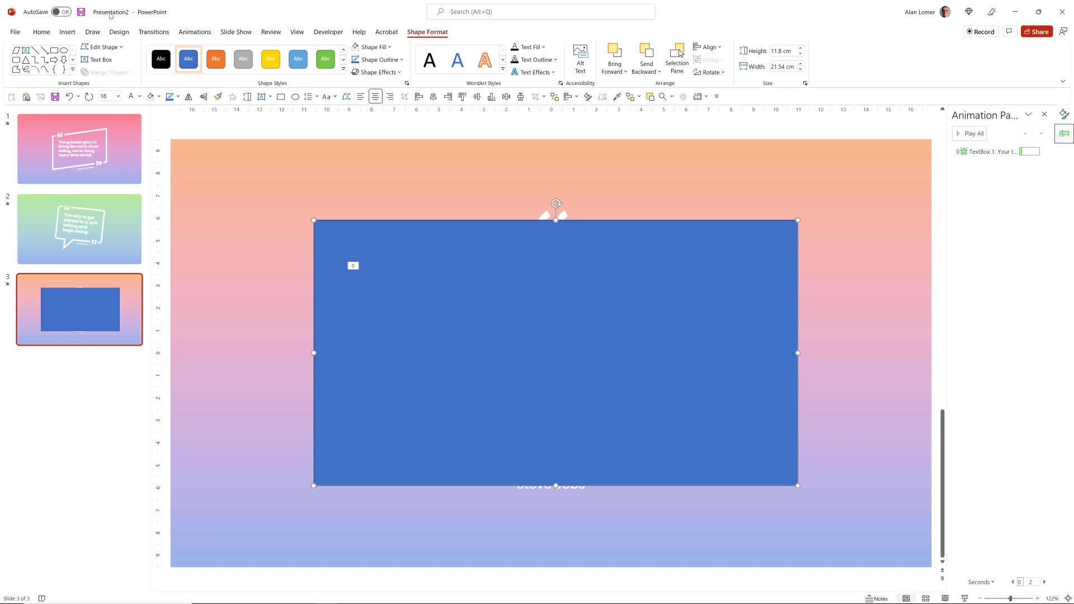
# - Give the rectangle no fill and a white 10 pt outline
pyautogui.click(43, 33)
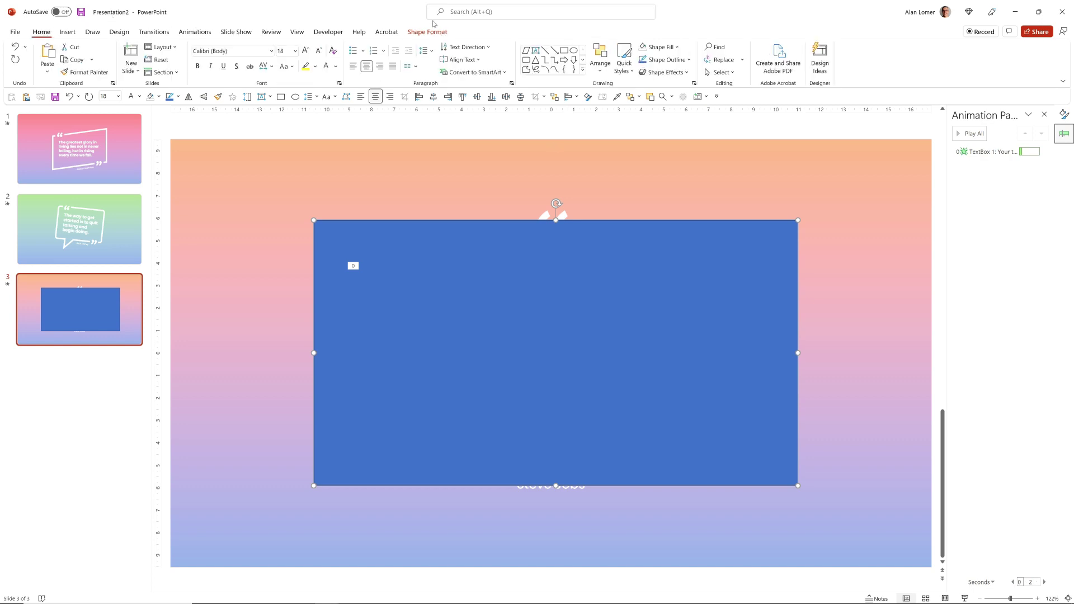
pyautogui.click(659, 47)
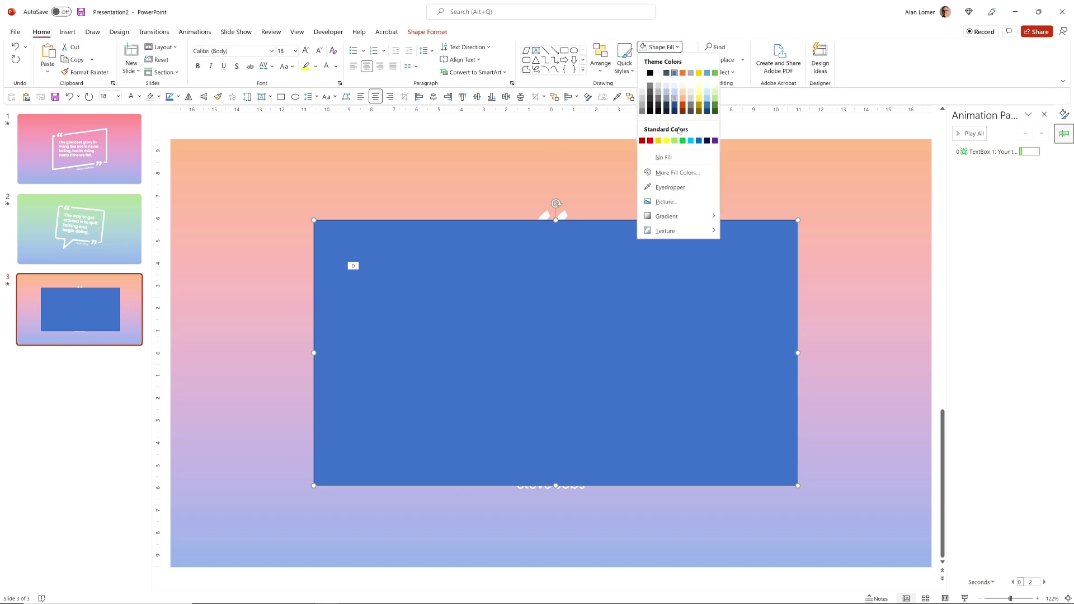
pyautogui.click(673, 158)
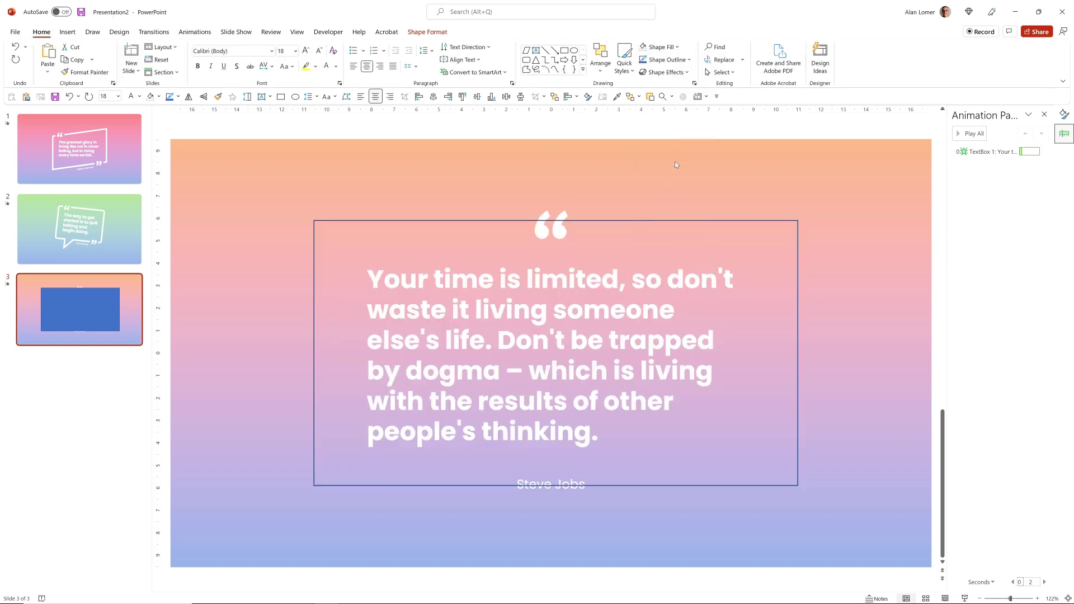
pyautogui.click(666, 60)
pyautogui.click(642, 85)
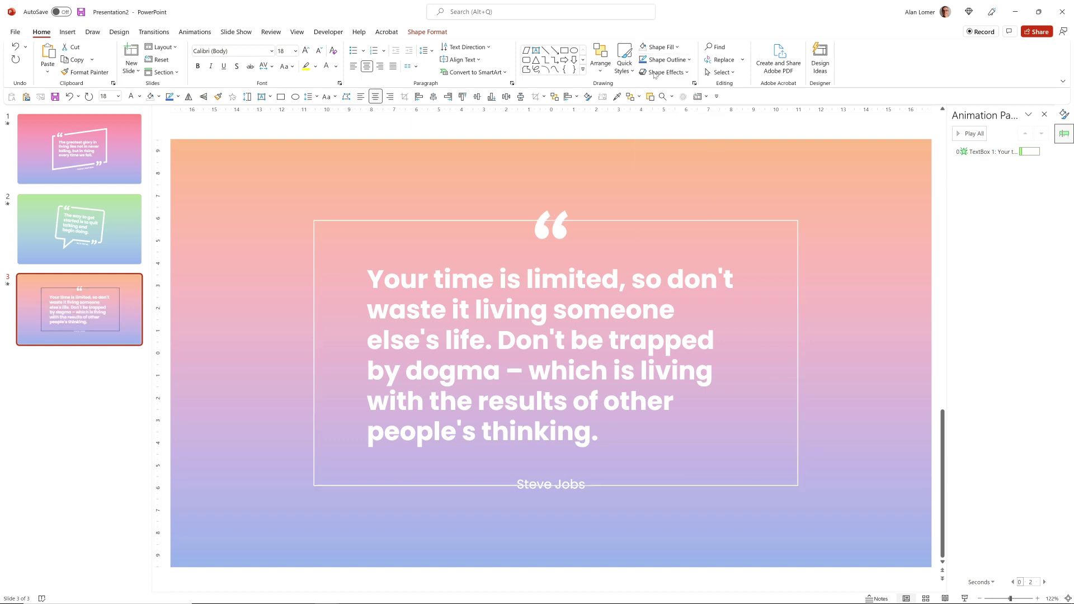
pyautogui.click(666, 60)
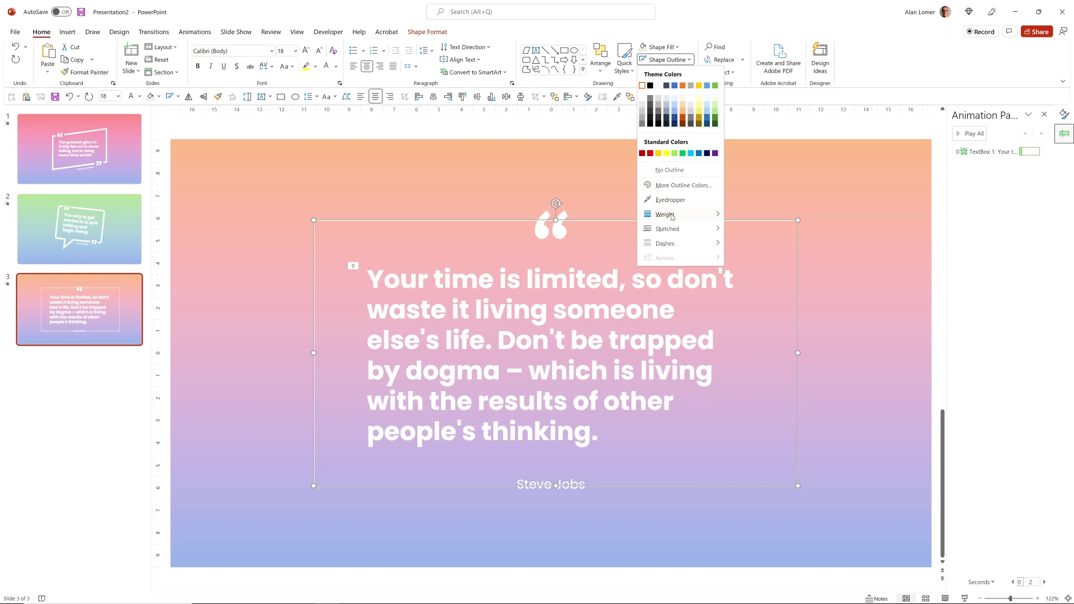
pyautogui.moveTo(671, 214)
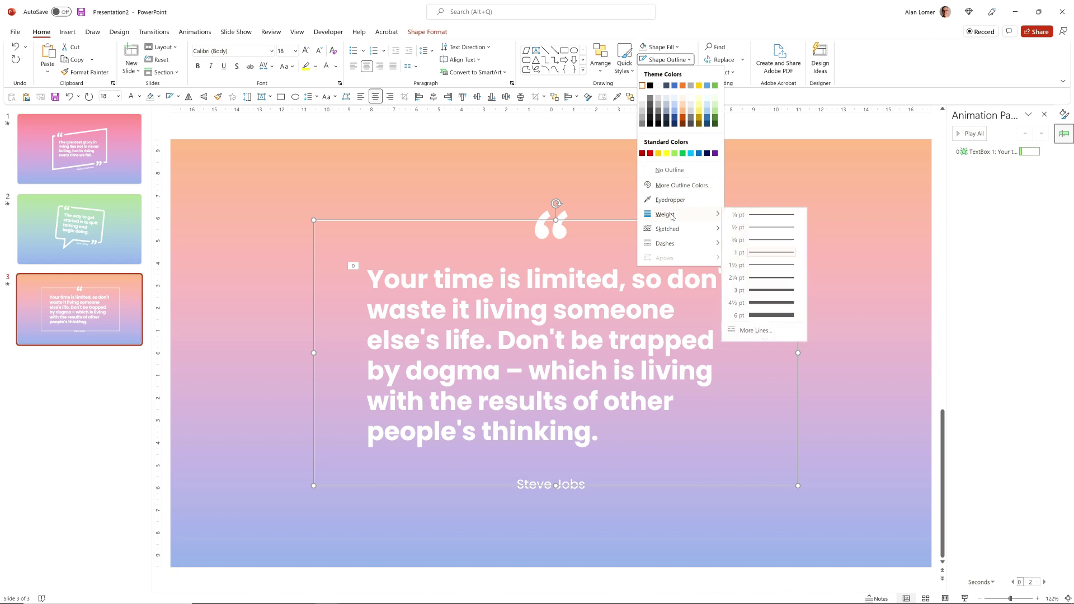
pyautogui.click(758, 331)
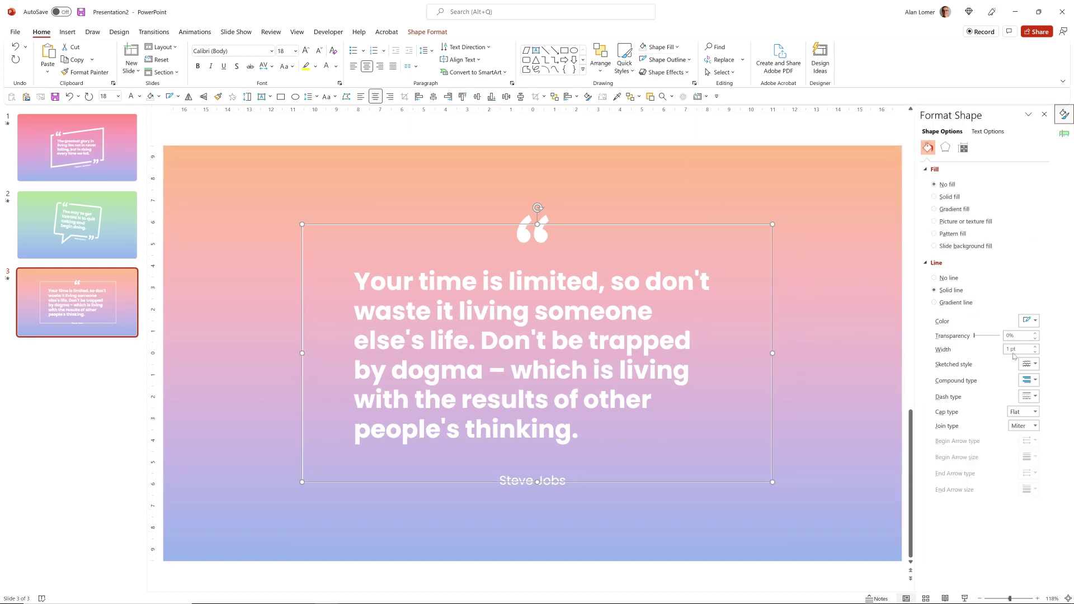
pyautogui.click(1019, 349)
pyautogui.write('10')
pyautogui.press('Return')
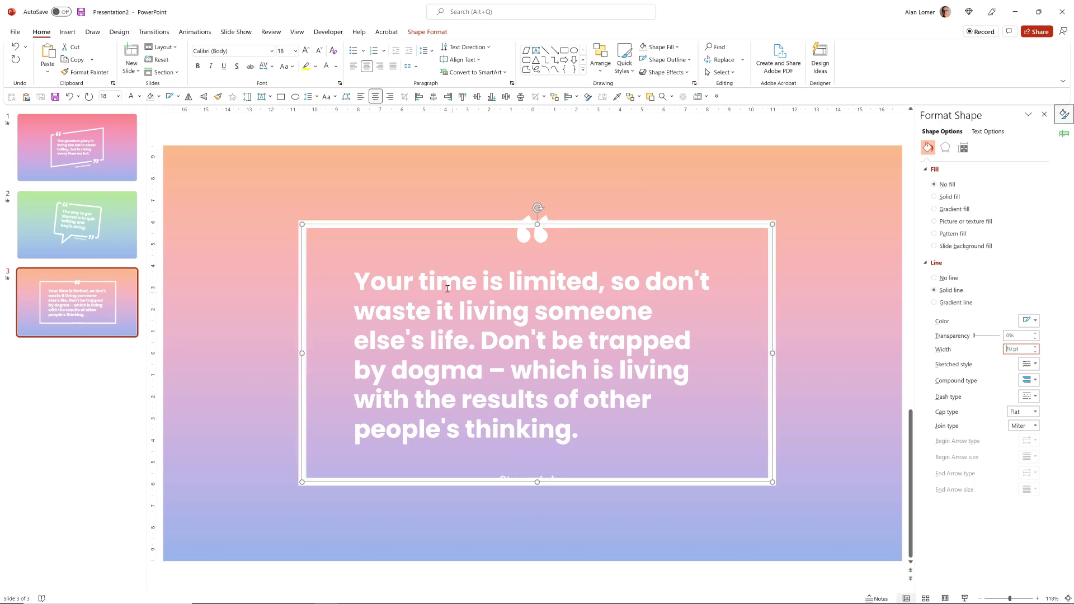
# - Send the frame to the back and nudge the quote mark slightly higher over it
pyautogui.rightClick(418, 226)
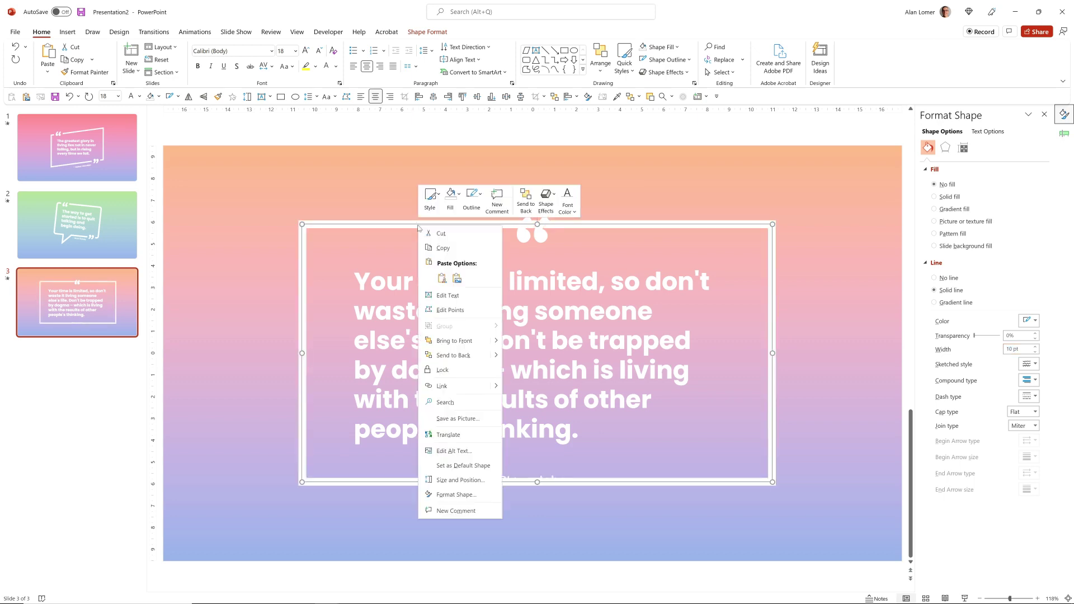
pyautogui.click(461, 354)
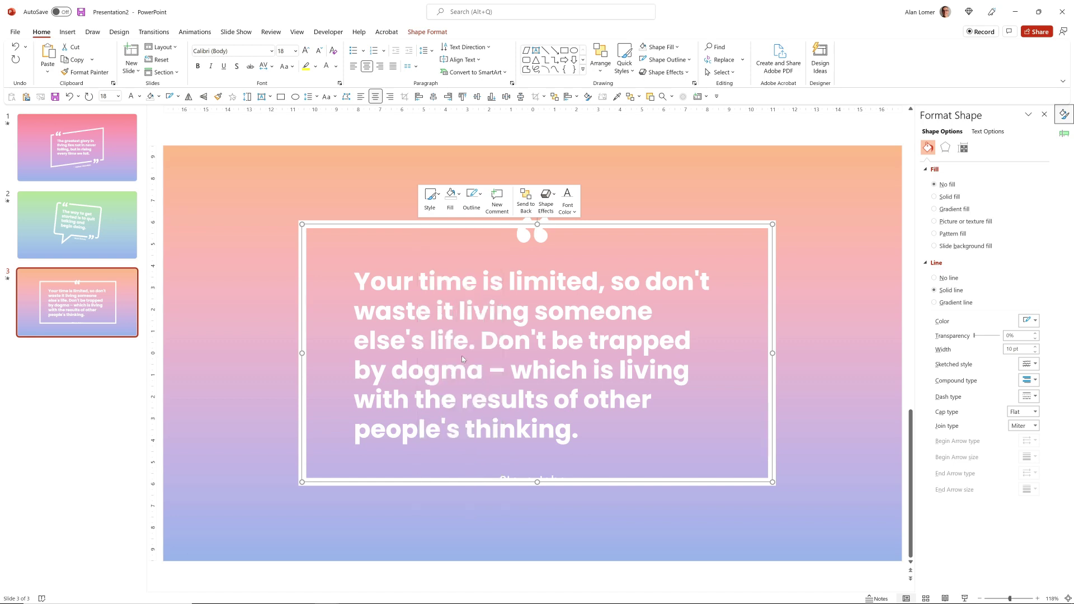
pyautogui.click(558, 240)
pyautogui.moveTo(558, 239); pyautogui.dragTo(558, 235)
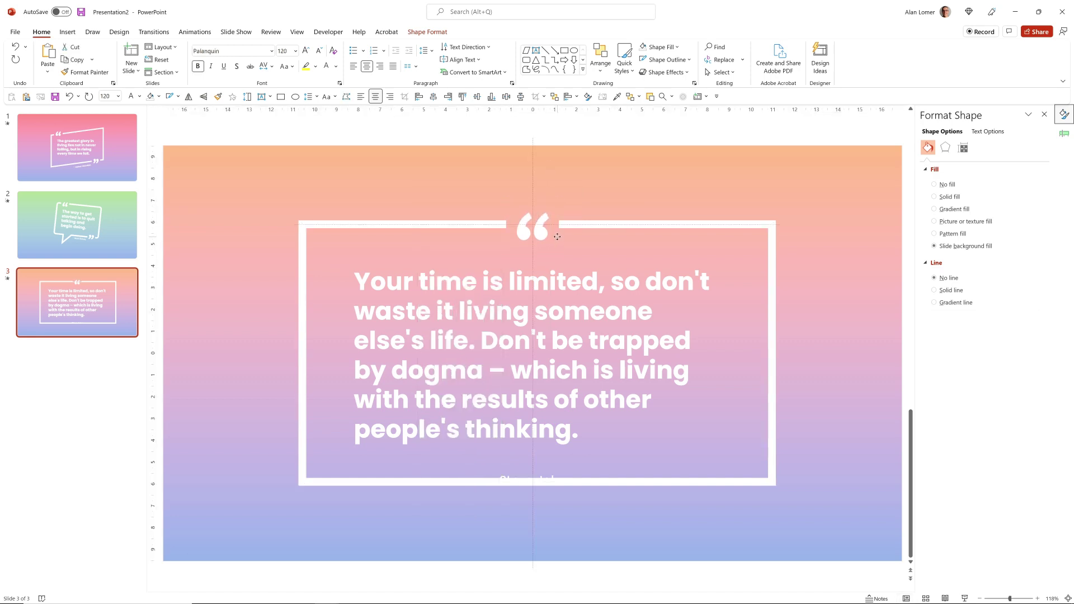
pyautogui.click(488, 428)
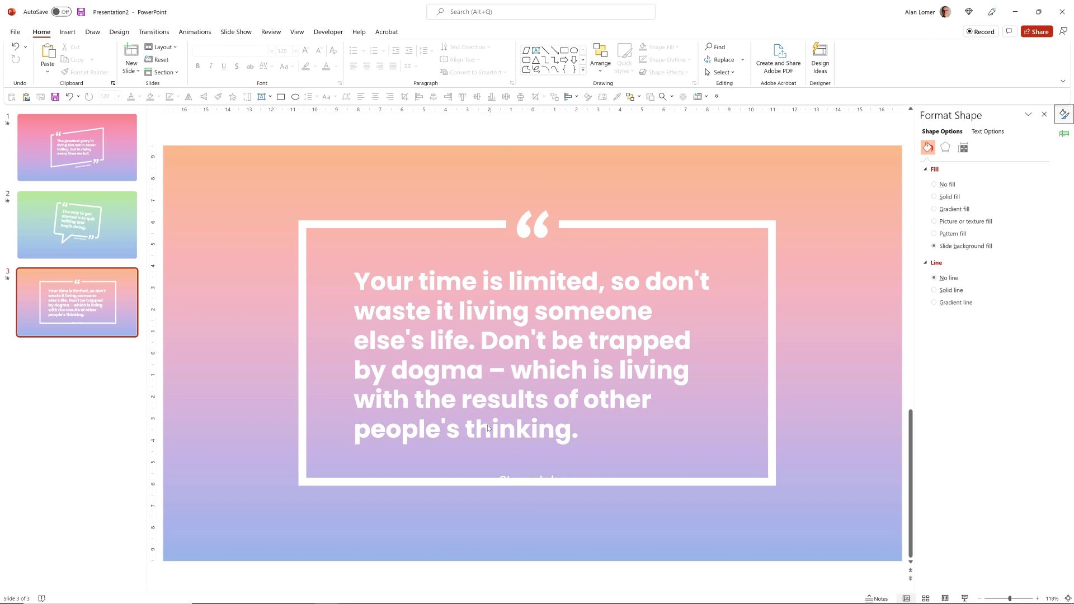
pyautogui.click(495, 471)
# - Fill the author name box with the slide background so it breaks the frame
pyautogui.click(504, 476)
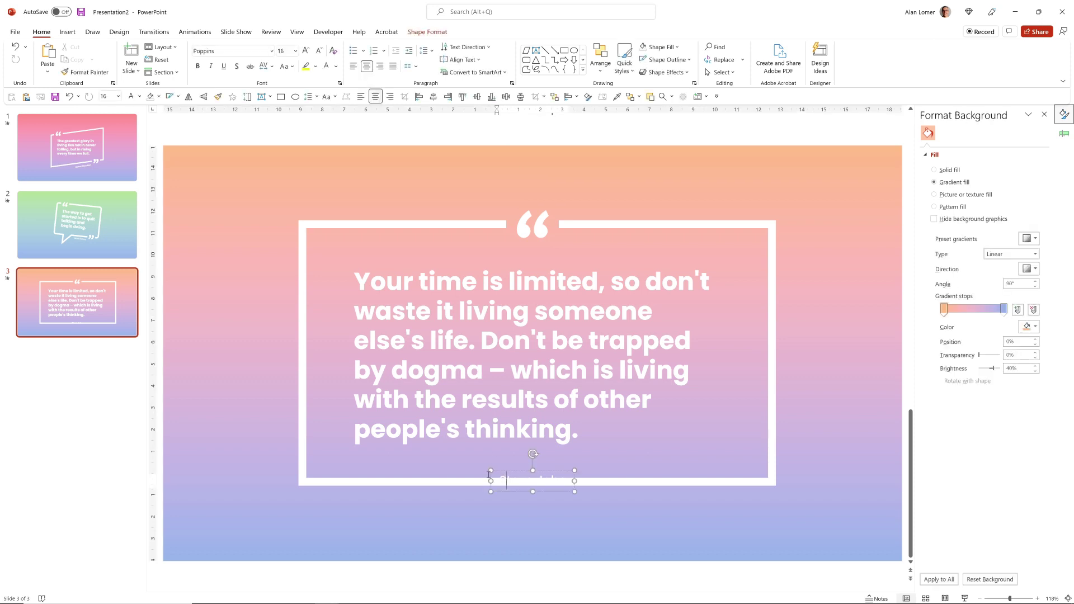
pyautogui.click(490, 472)
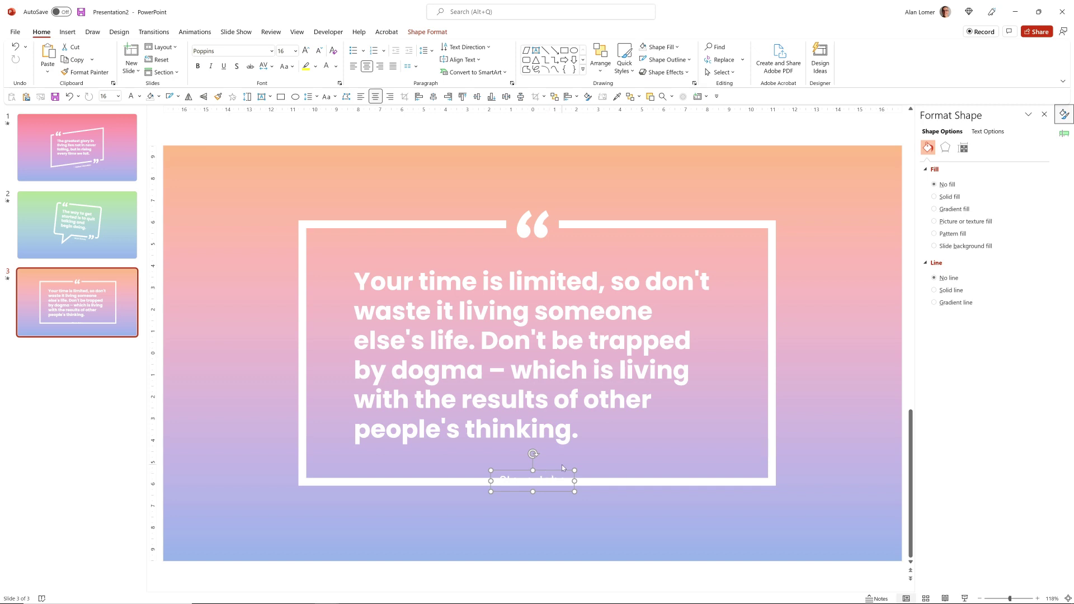
pyautogui.click(949, 247)
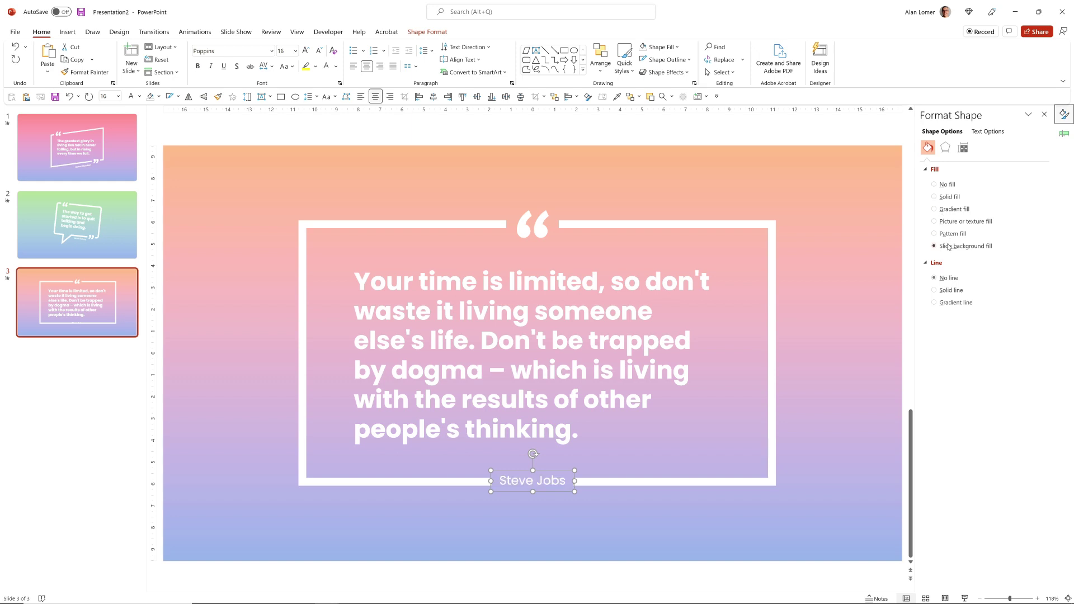
pyautogui.click(571, 132)
# - Apply a Fade entrance animation to the quote text
pyautogui.click(435, 282)
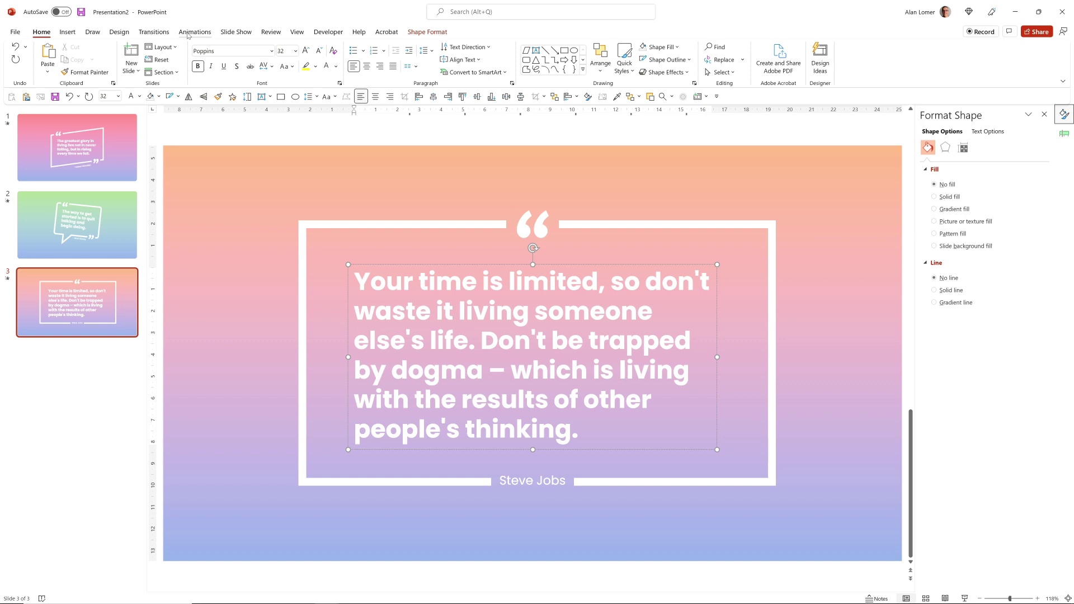
pyautogui.click(195, 32)
pyautogui.click(143, 58)
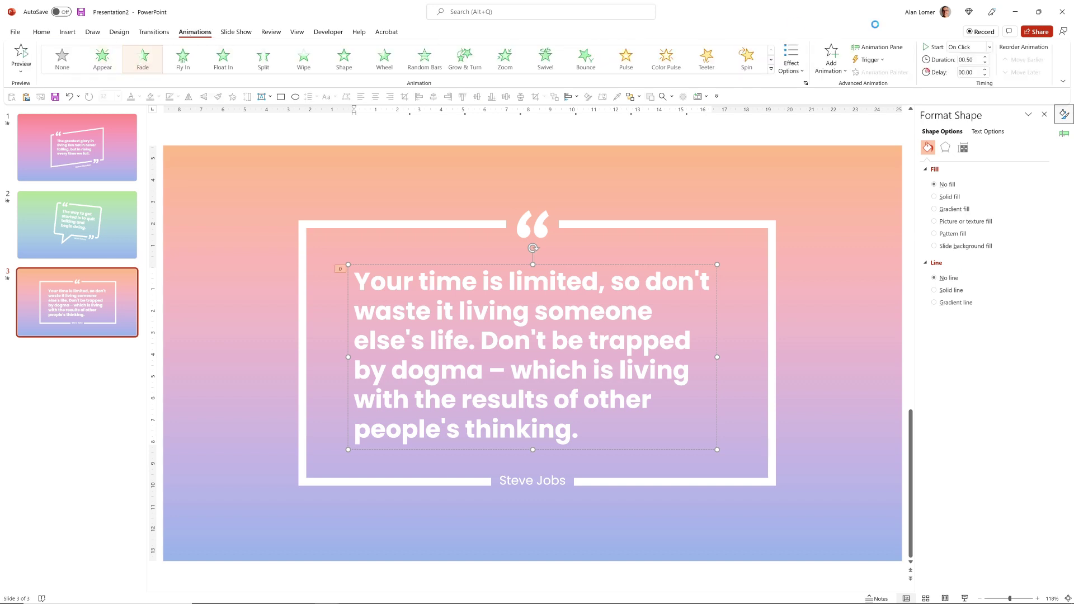
# - Set slide 3's Fade effect in the Animation Pane to animate by letter with 5% delay
pyautogui.click(887, 47)
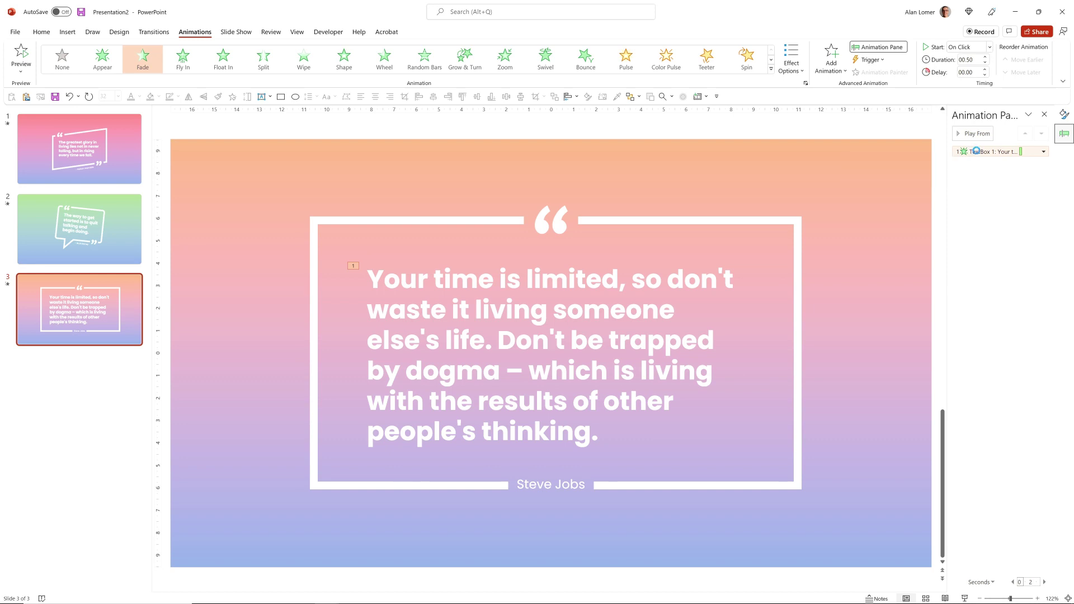
pyautogui.doubleClick(990, 152)
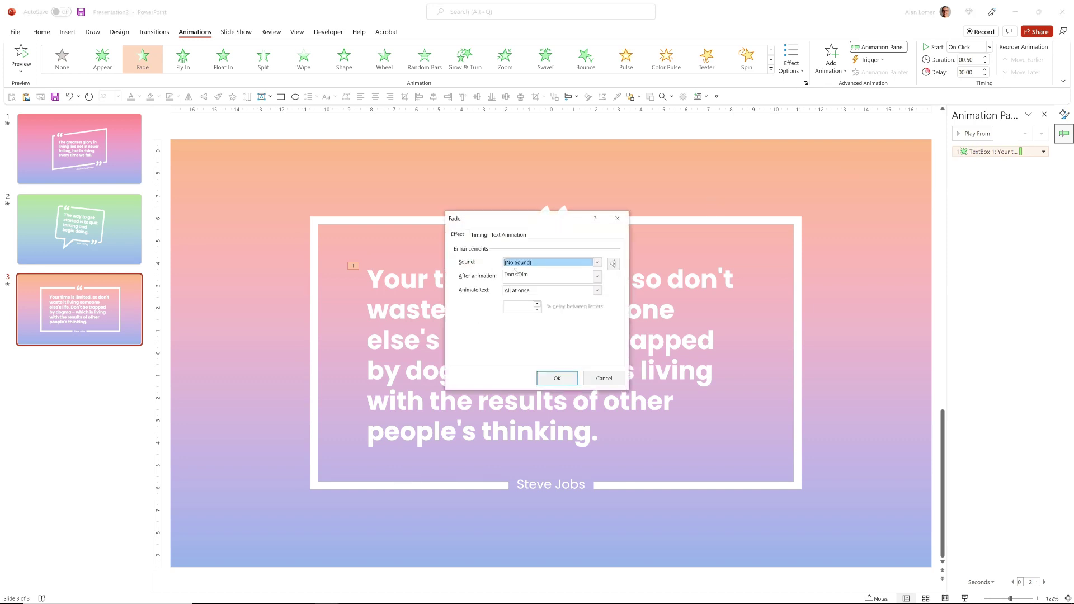
pyautogui.click(525, 291)
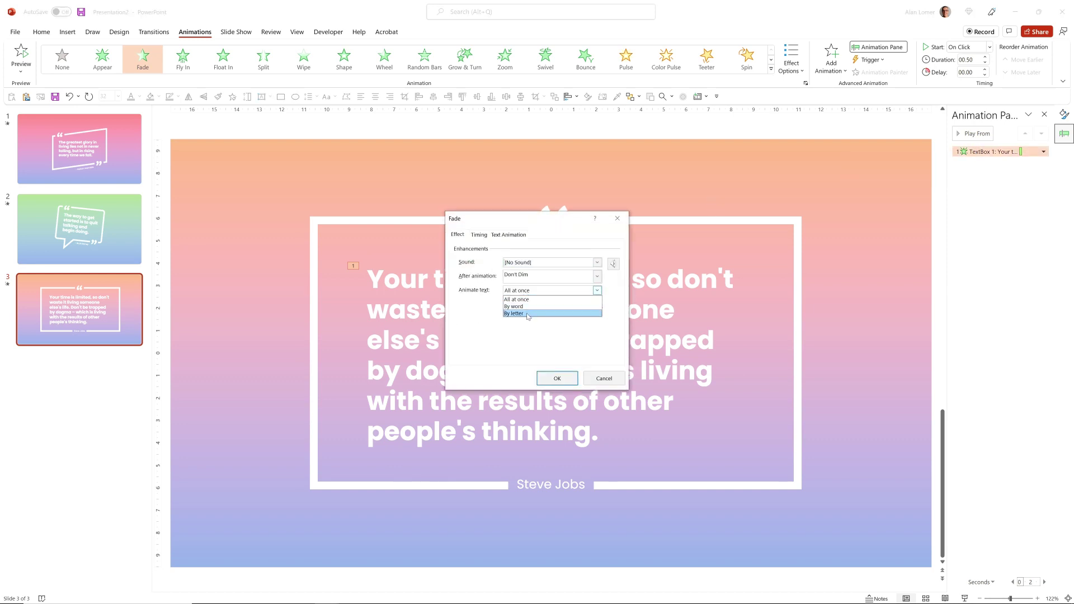
pyautogui.click(527, 314)
pyautogui.press('Tab')
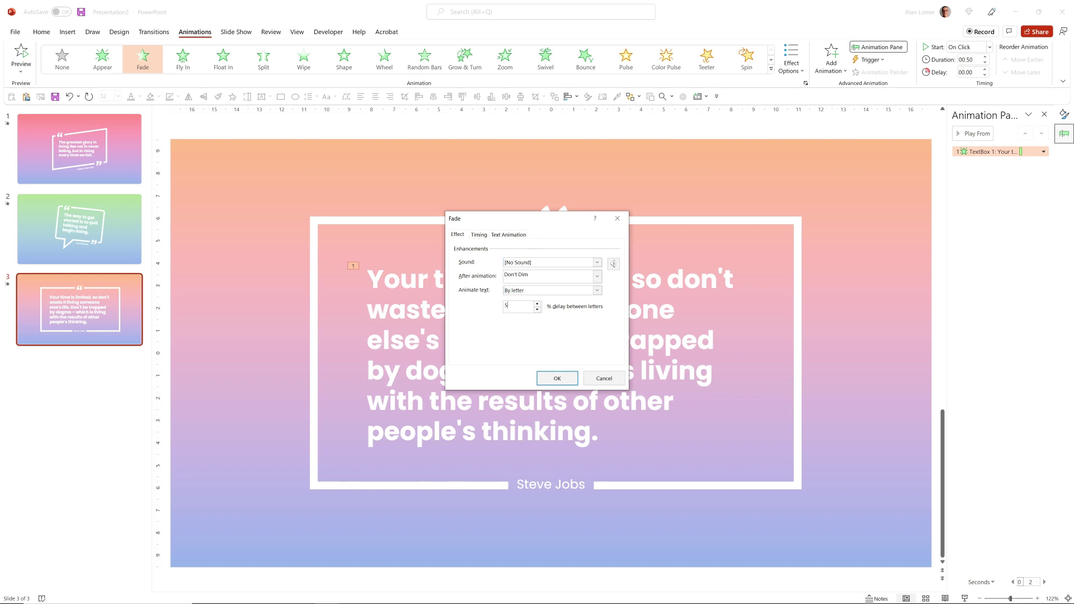
pyautogui.press('Return')
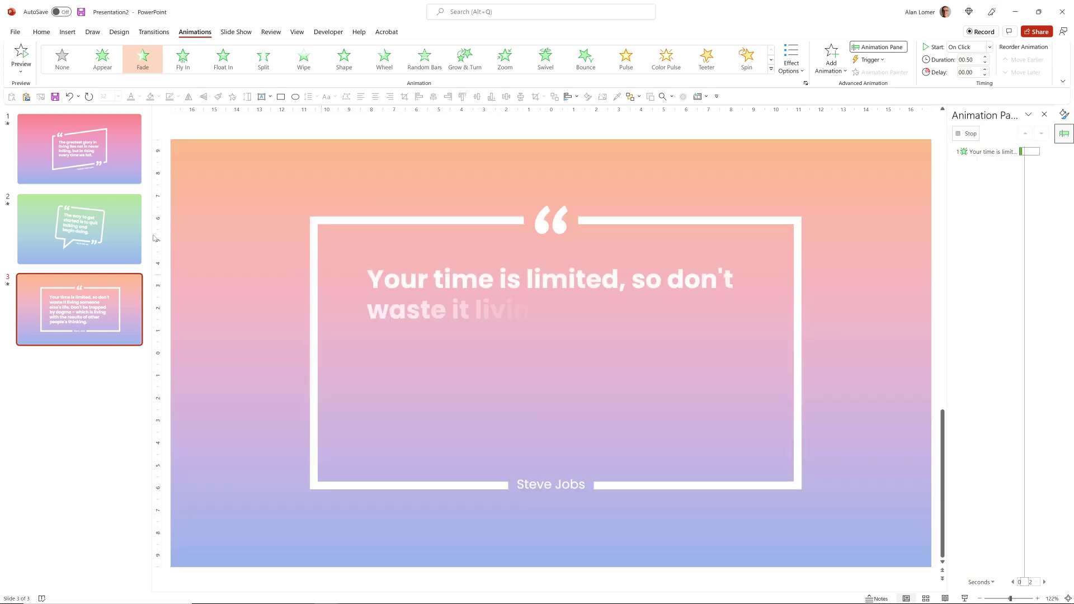